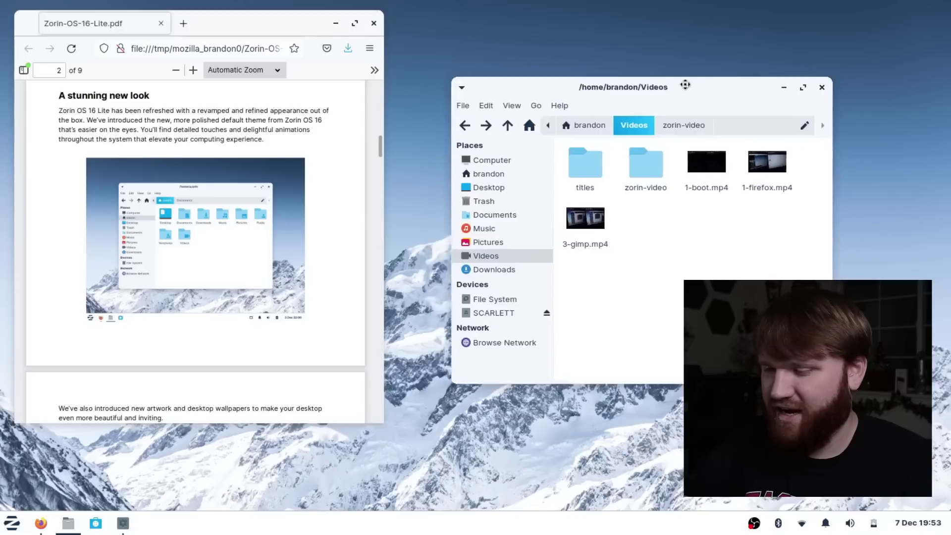
- Move the Files window left and open Zorin Appearance, positioned toward the upper left
left_click_drag(684, 85, 666, 66)
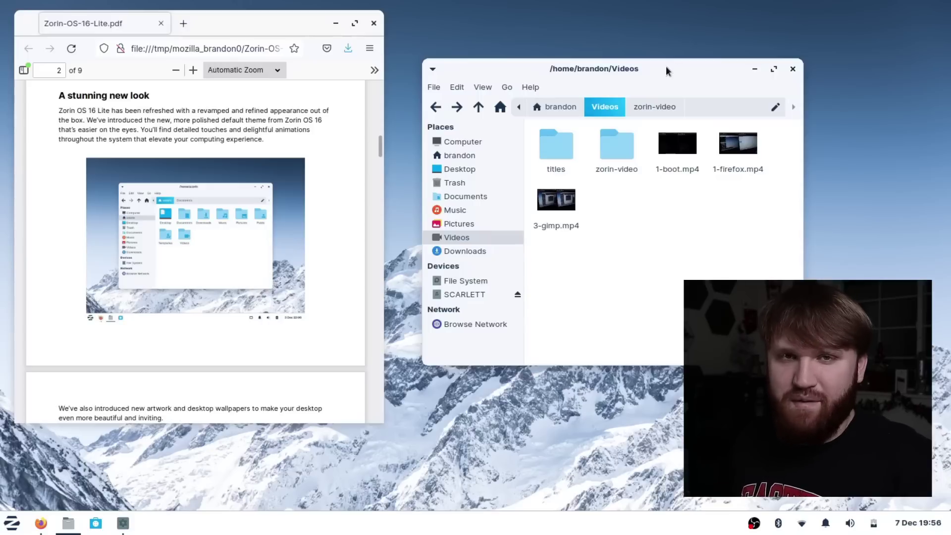
left_click_drag(666, 67, 259, 72)
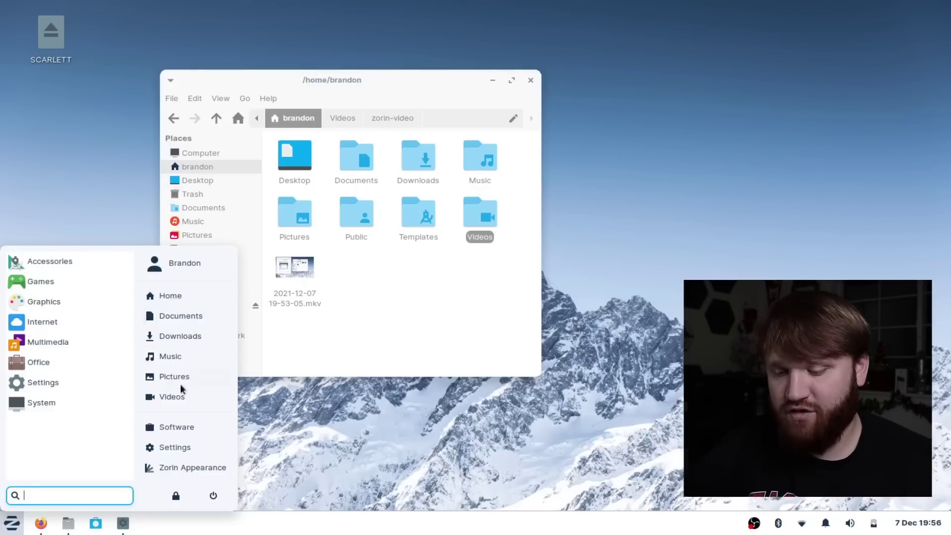
left_click(191, 469)
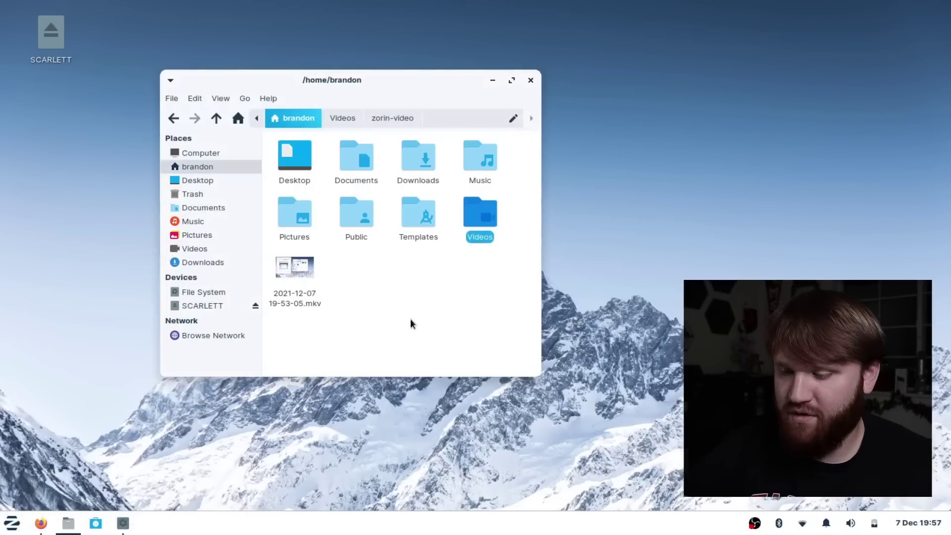
left_click_drag(530, 108, 394, 45)
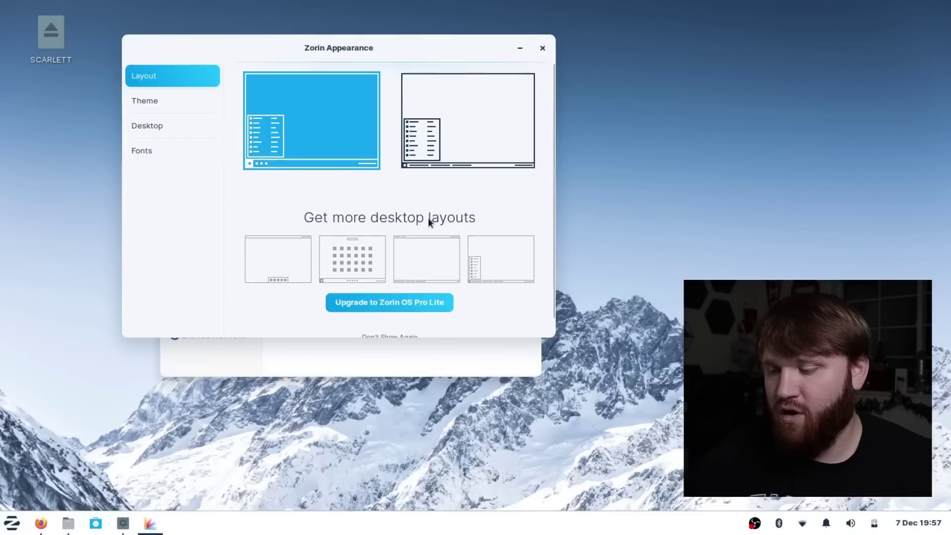
- Apply the second layout with window titles on the taskbar, then revert to the first layout
scroll(385, 213, "down", 1)
scroll(444, 210, "up", 1)
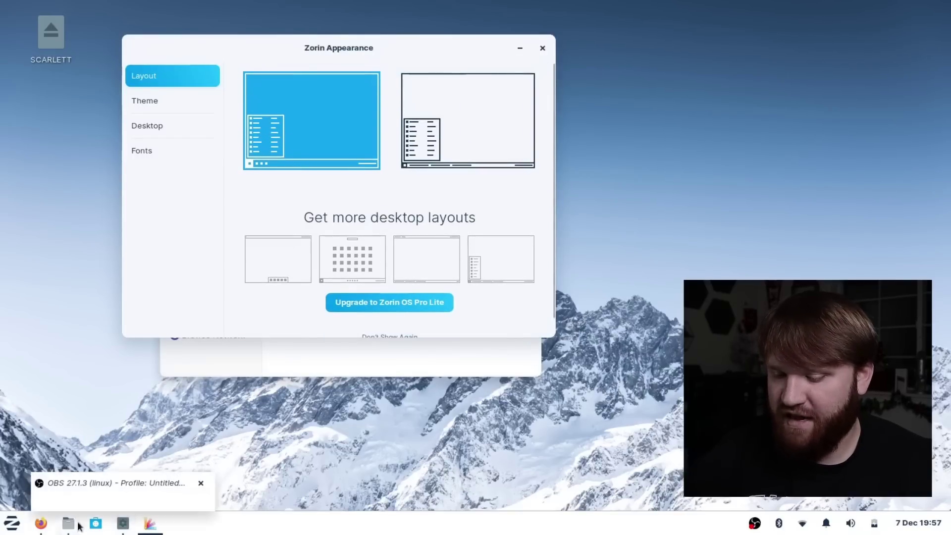
mouse_move(124, 533)
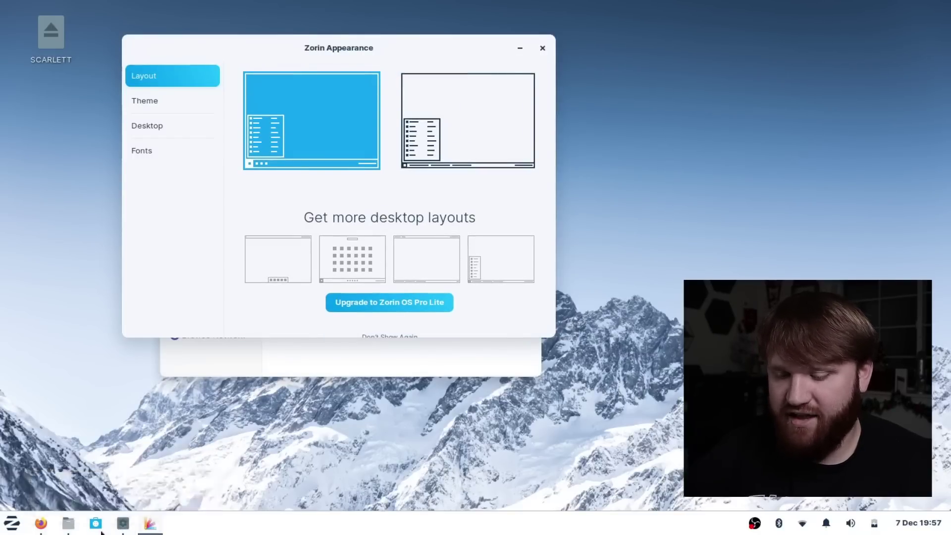
left_click(454, 152)
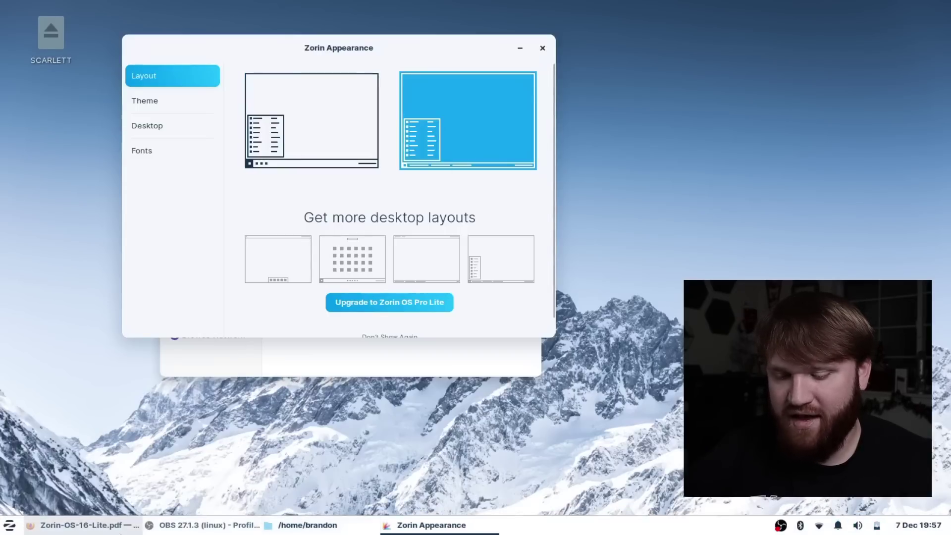
left_click(335, 101)
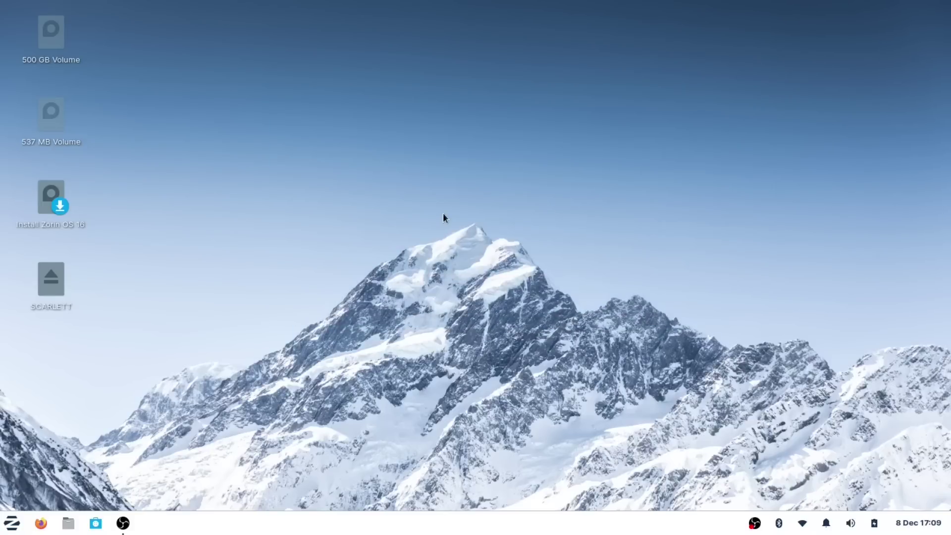
- Launch Zorin Appearance from the Zorin menu and minimize the OBS window
left_click(12, 523)
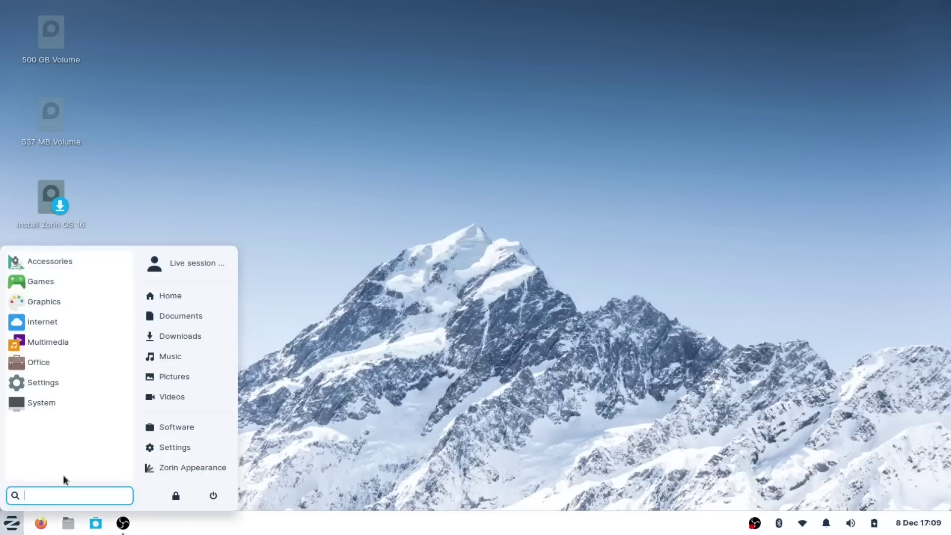
left_click(215, 469)
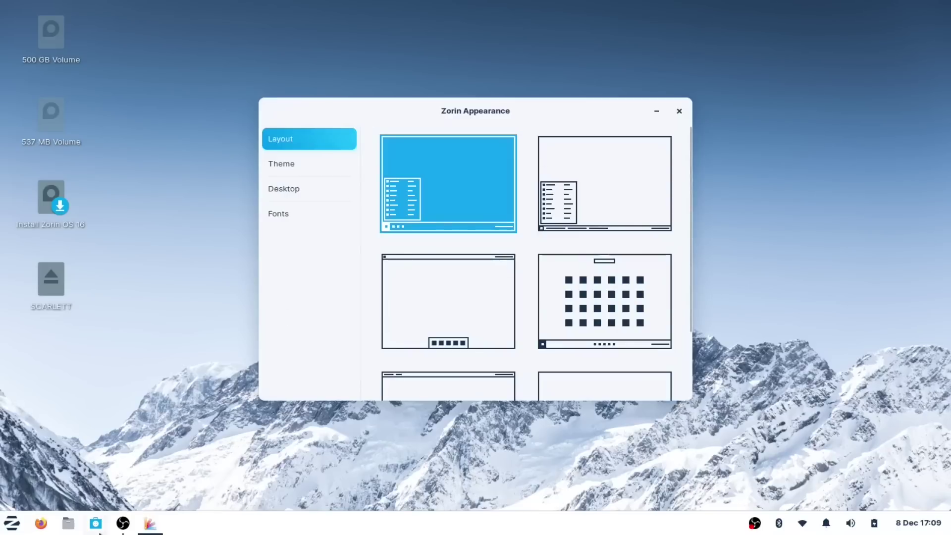
left_click(123, 523)
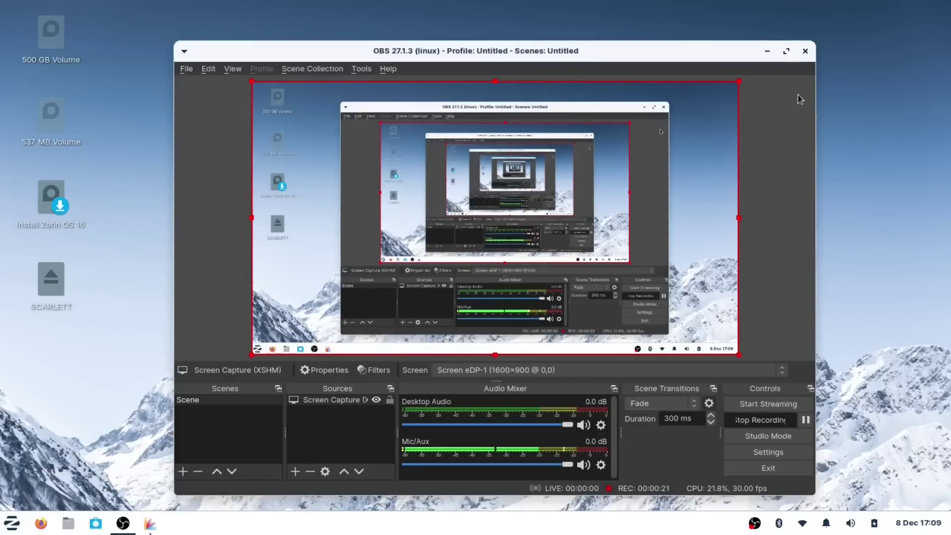
left_click(768, 51)
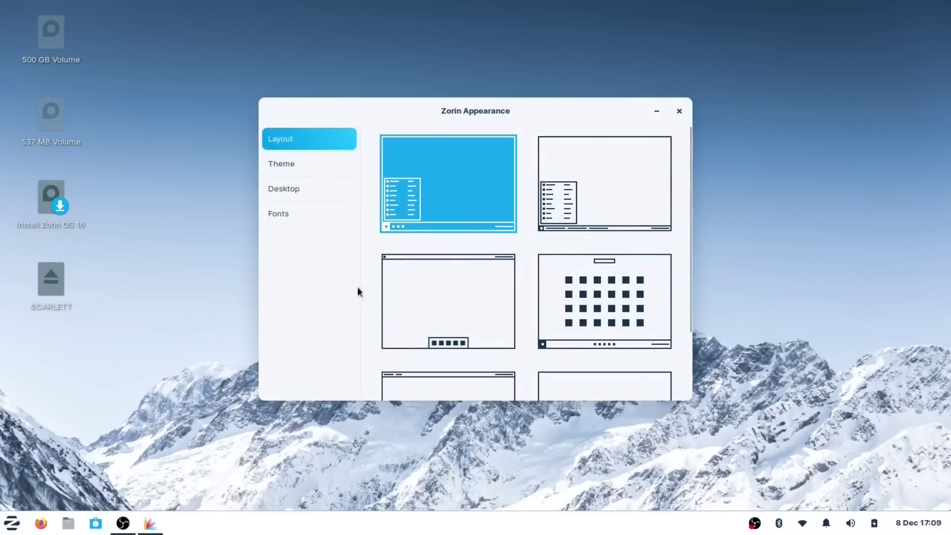
- Restore and minimize OBS once more, then bring up the applications menu
mouse_move(123, 524)
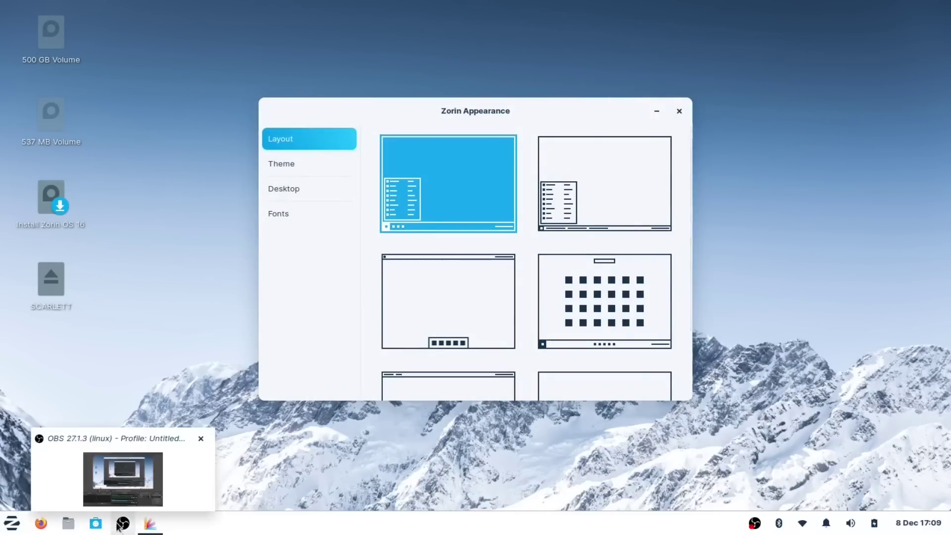
left_click(120, 479)
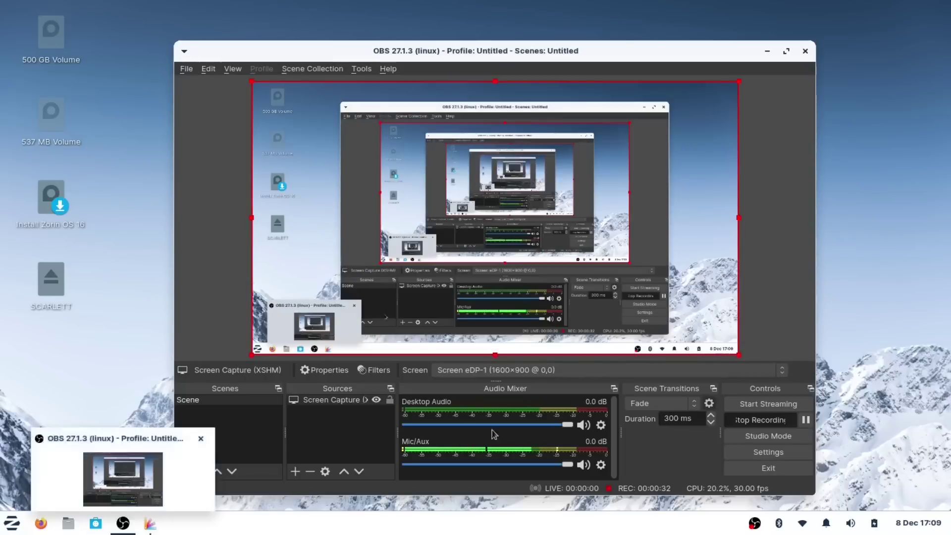
left_click(765, 52)
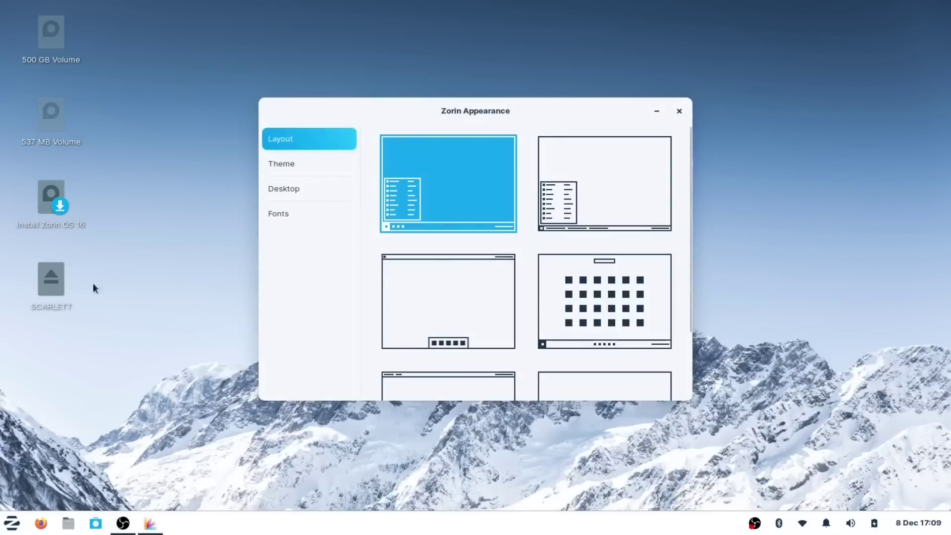
left_click(6, 525)
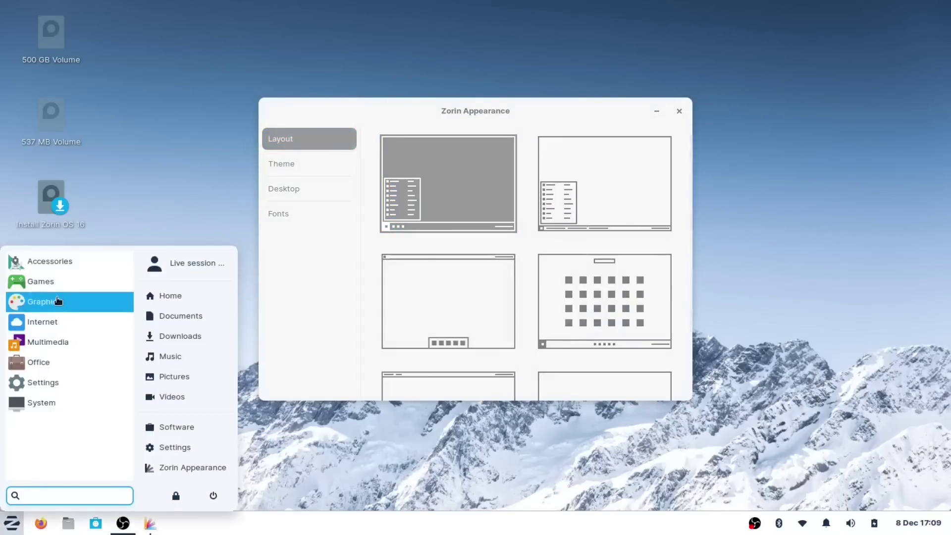
- Browse the Accessories and Games app categories in the Zorin menu
left_click(59, 264)
scroll(44, 397, "down", 3)
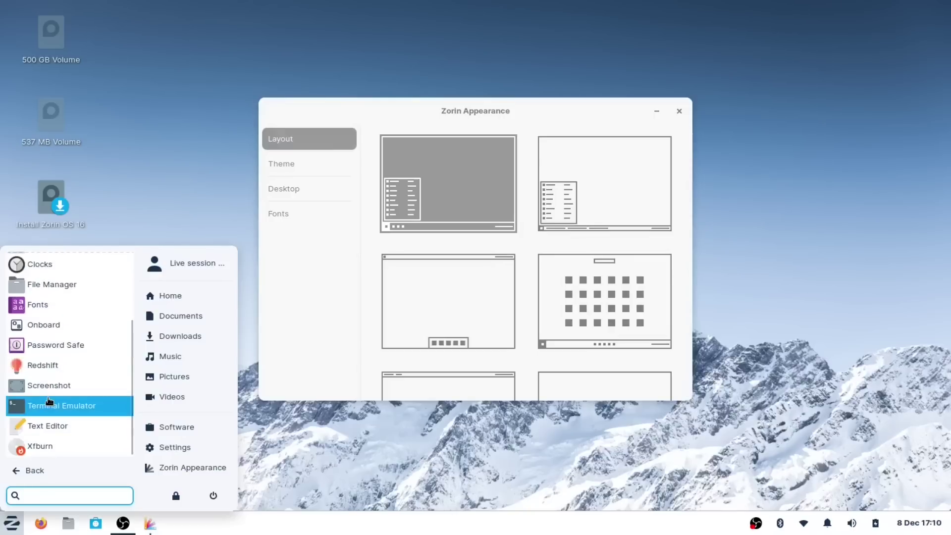
left_click(24, 468)
left_click(70, 293)
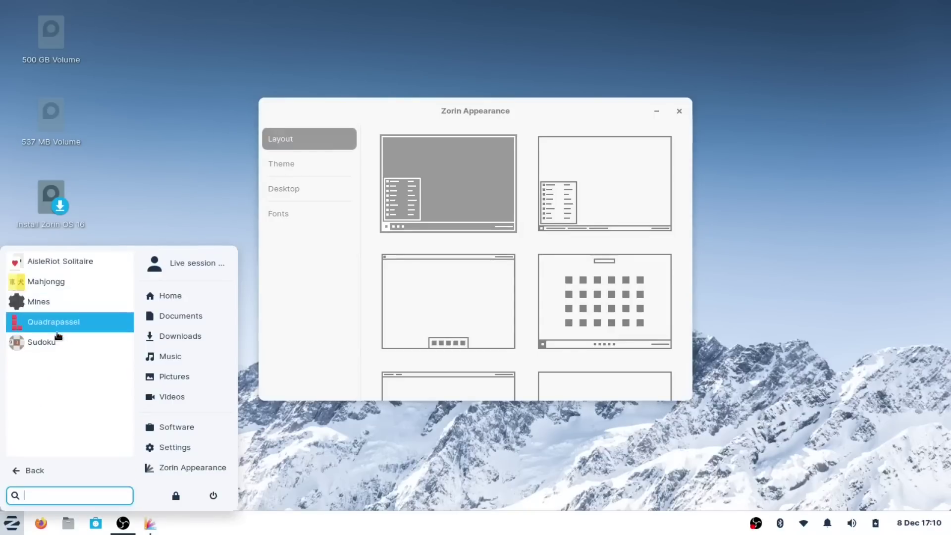
left_click(20, 470)
- Browse the Internet and Multimedia categories, then close the applications menu
left_click(45, 319)
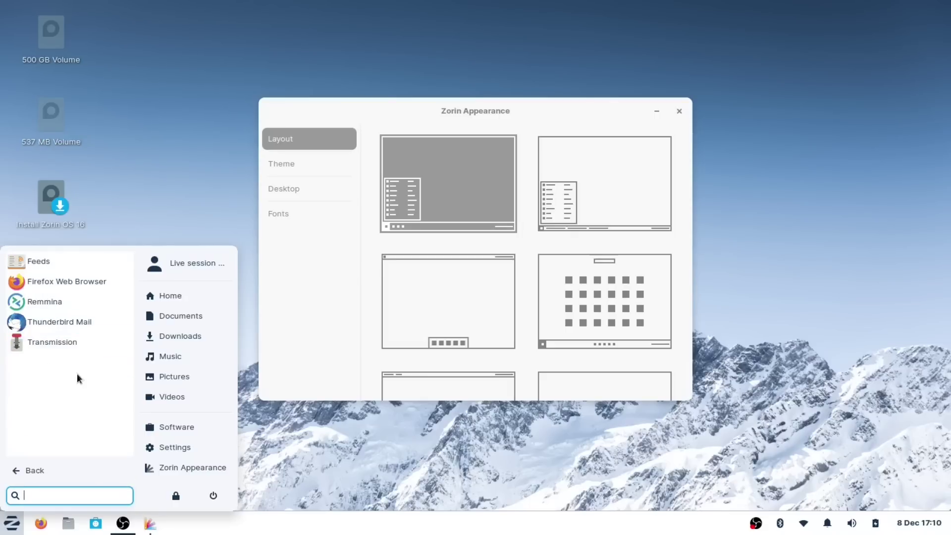
left_click(10, 469)
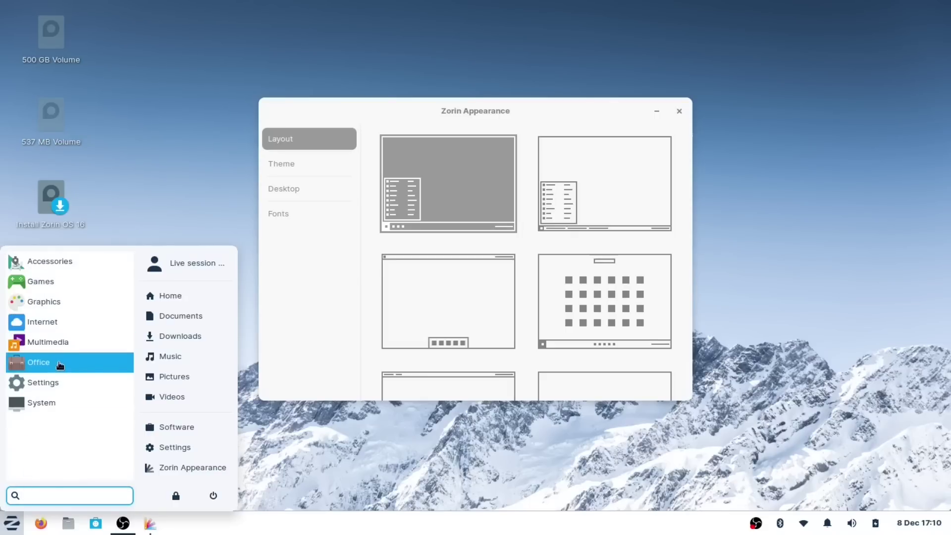
left_click(60, 343)
scroll(61, 349, "down", 5)
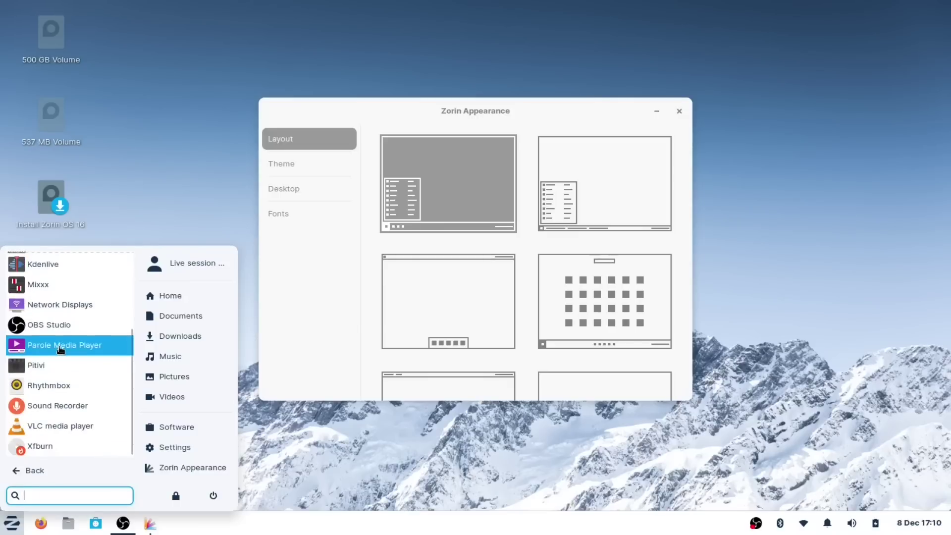
scroll(61, 349, "up", 5)
scroll(58, 353, "down", 3)
scroll(58, 354, "down", 3)
scroll(55, 329, "up", 3)
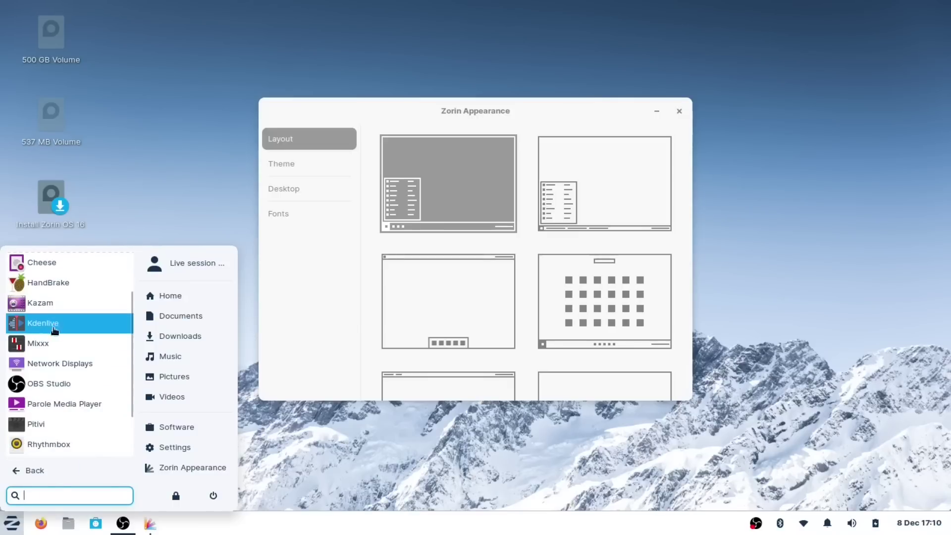
left_click(180, 195)
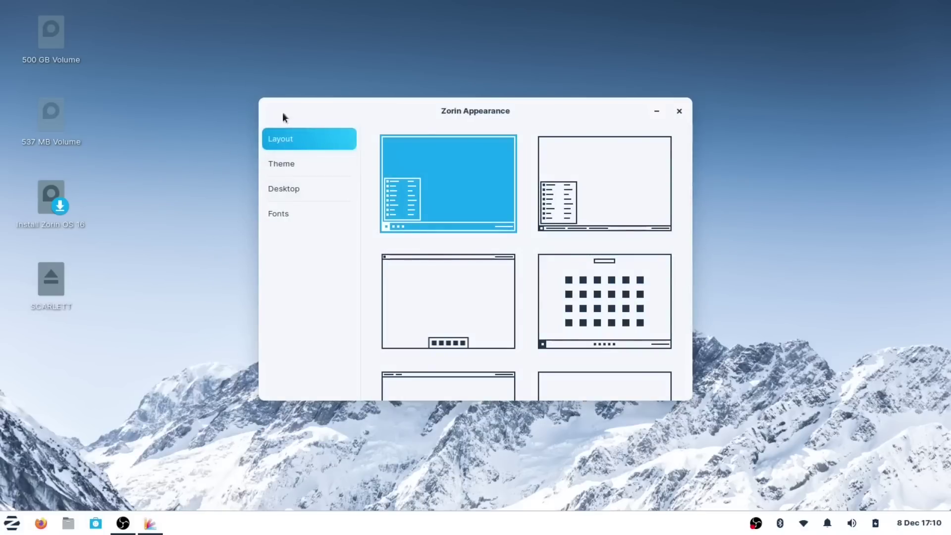
left_click_drag(445, 107, 333, 73)
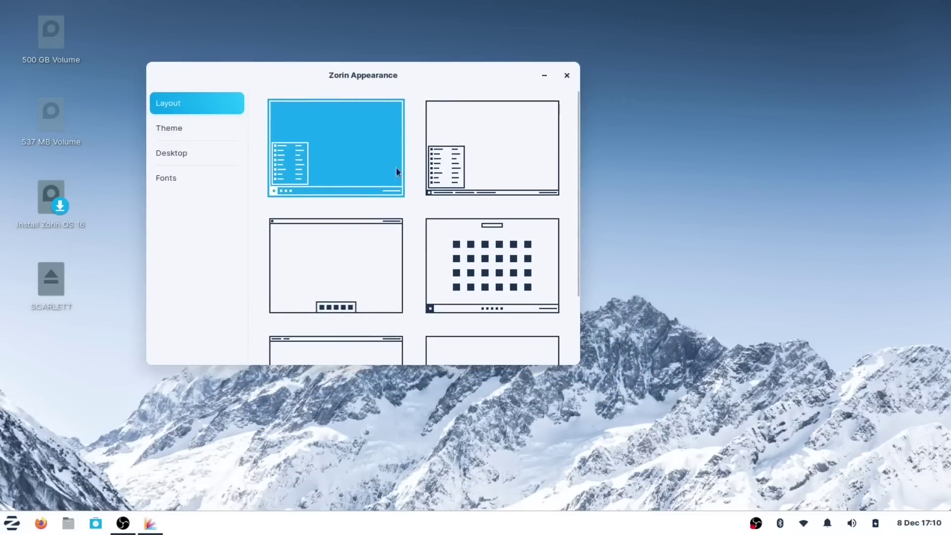
scroll(396, 167, "down", 4)
scroll(395, 221, "up", 4)
left_click(487, 165)
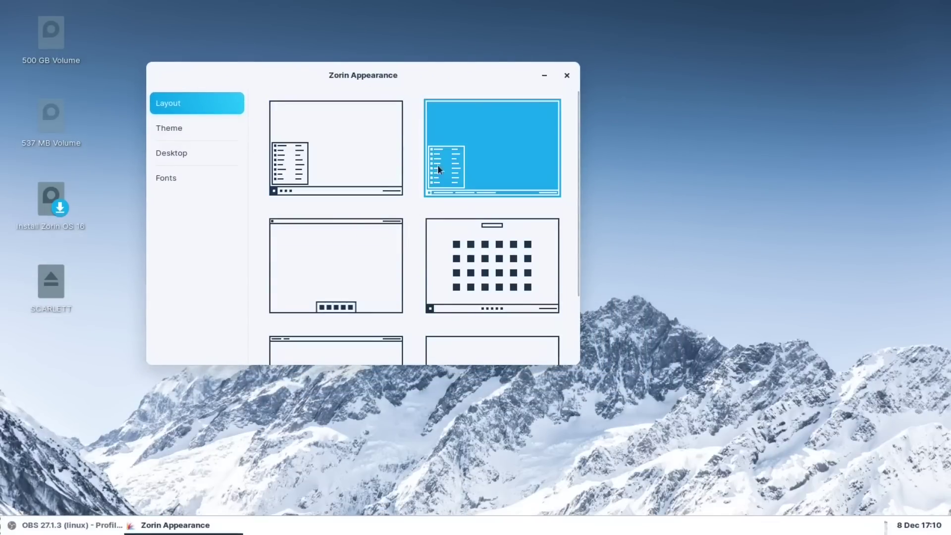
left_click(305, 156)
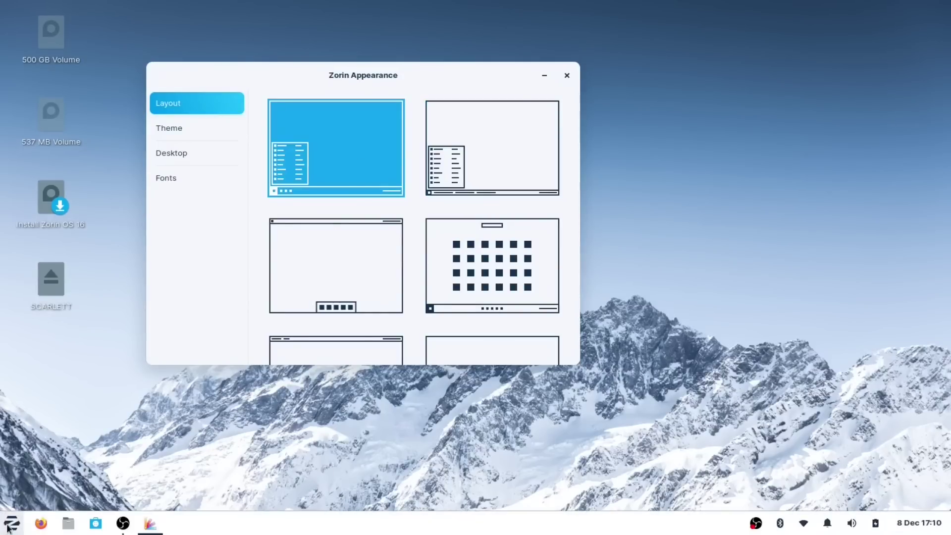
left_click(11, 522)
left_click(306, 446)
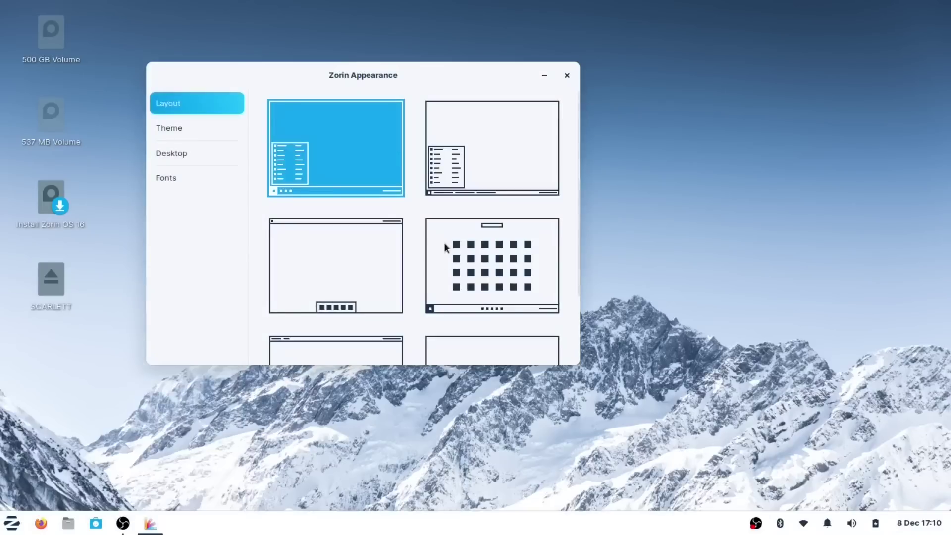
- Apply the third layout and browse the first three pages of the full-screen app grid
left_click(337, 281)
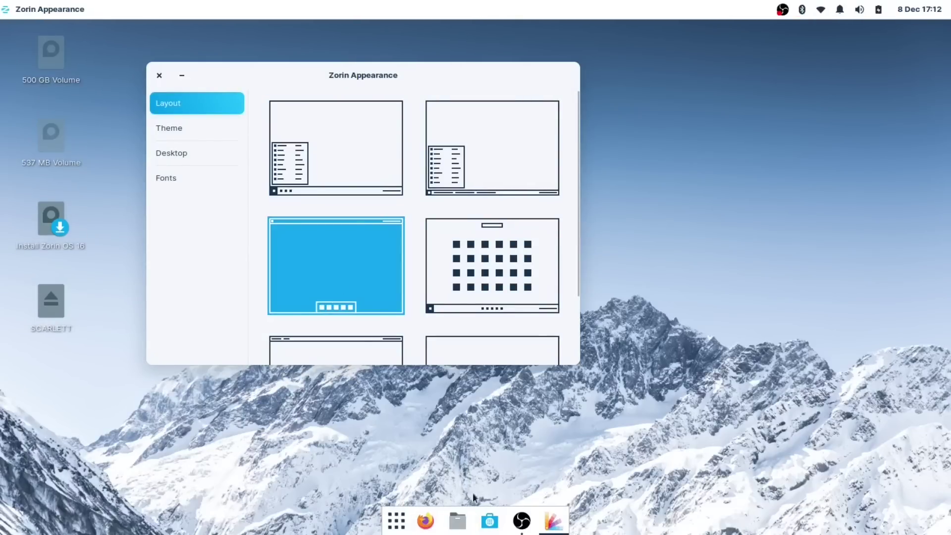
left_click_drag(386, 72, 359, 74)
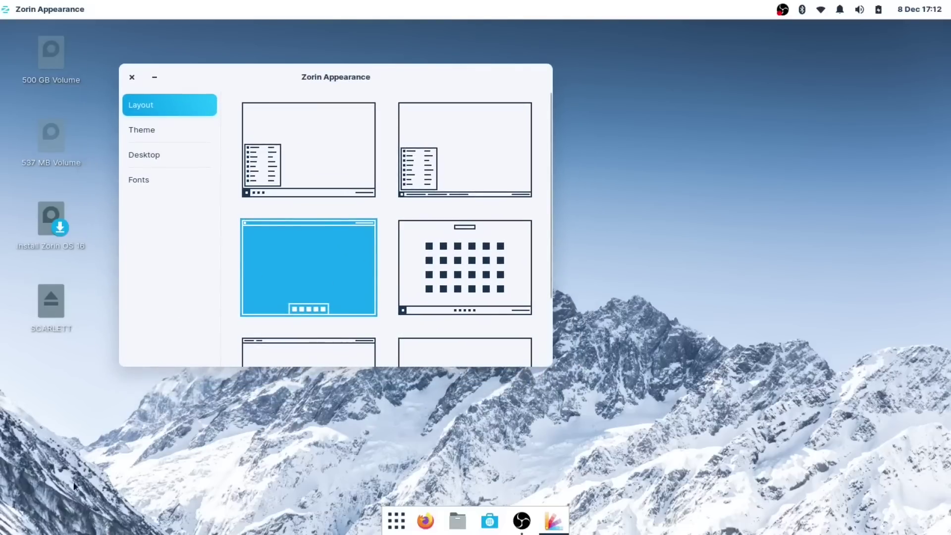
left_click(393, 516)
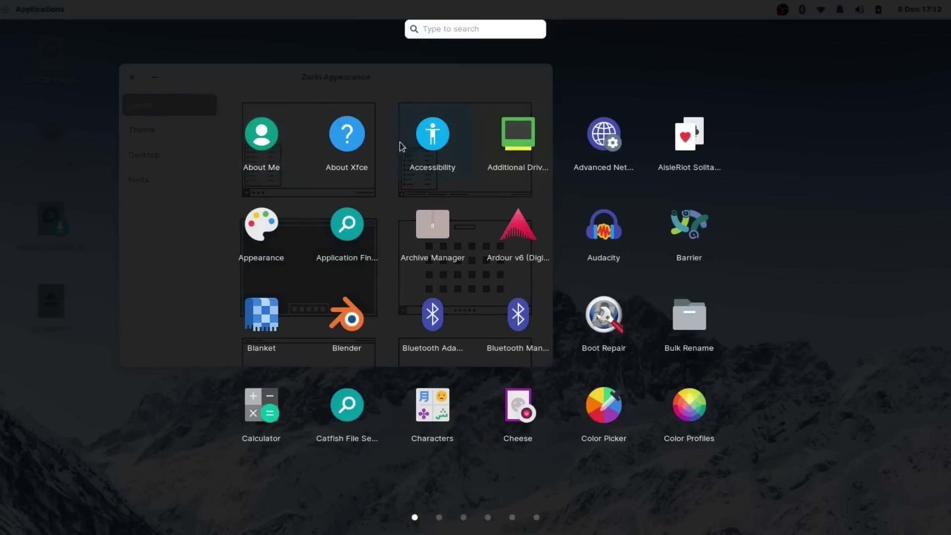
left_click(439, 518)
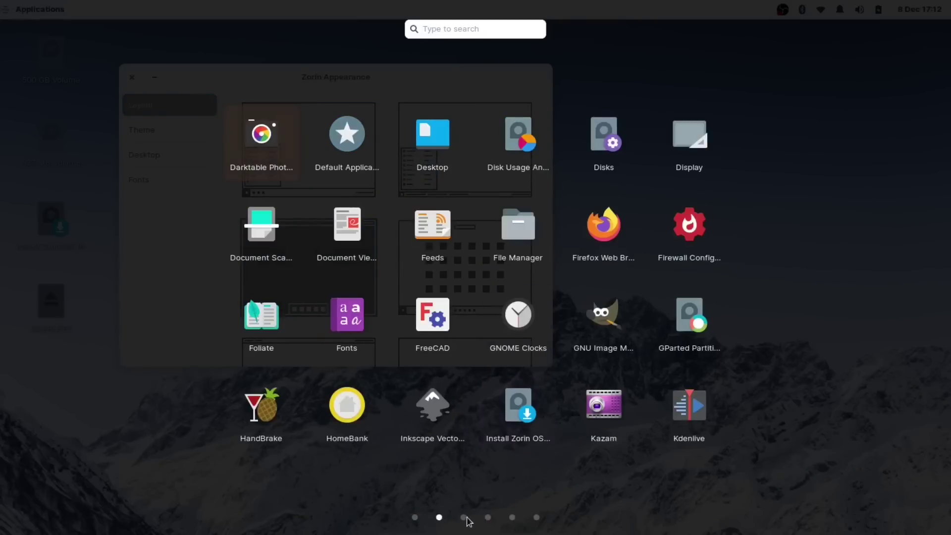
left_click(464, 518)
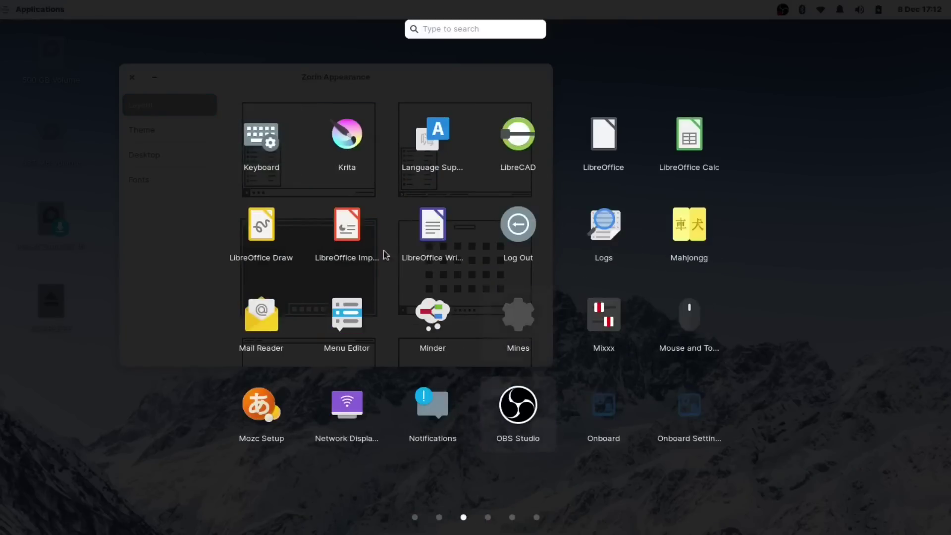
left_click(605, 101)
- Apply the fourth, app-grid layout and toggle its overview with the Super key
left_click(430, 272)
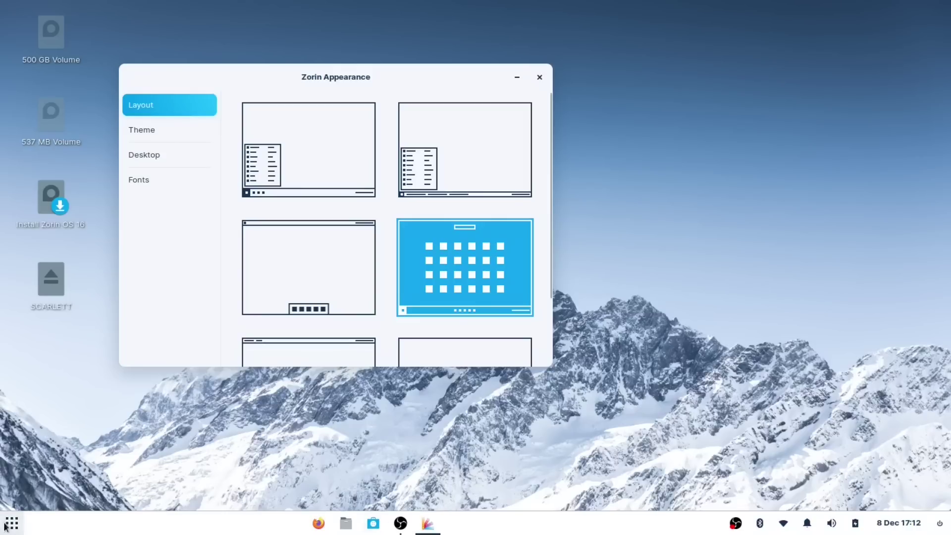
key("super")
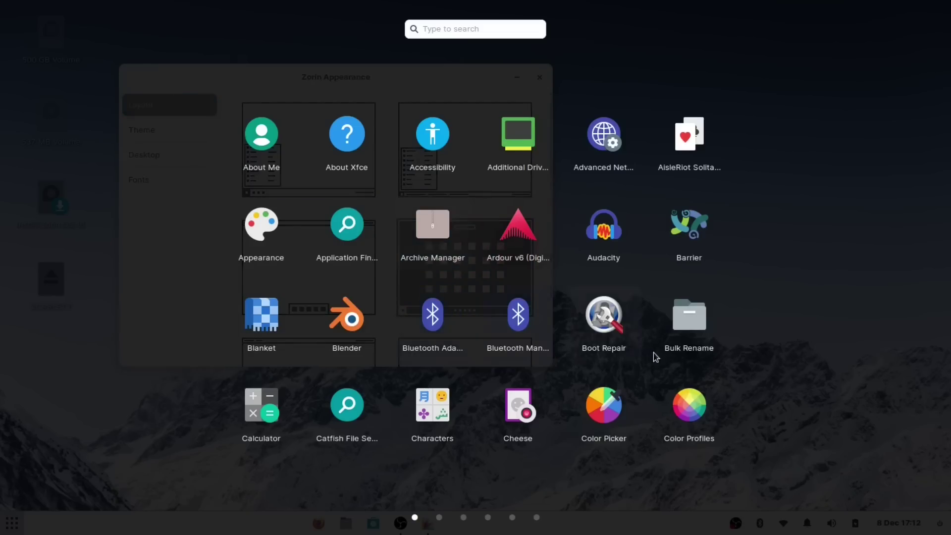
key("super")
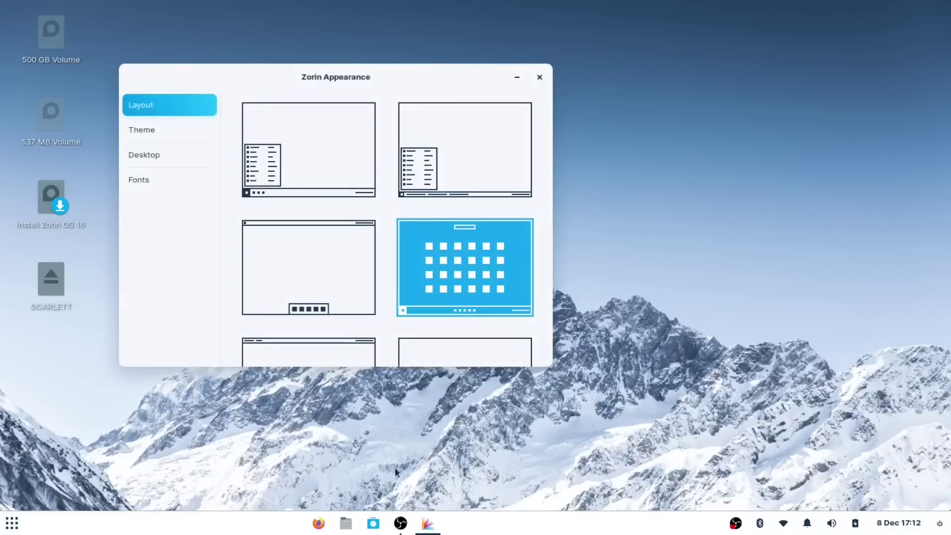
scroll(382, 288, "down", 3)
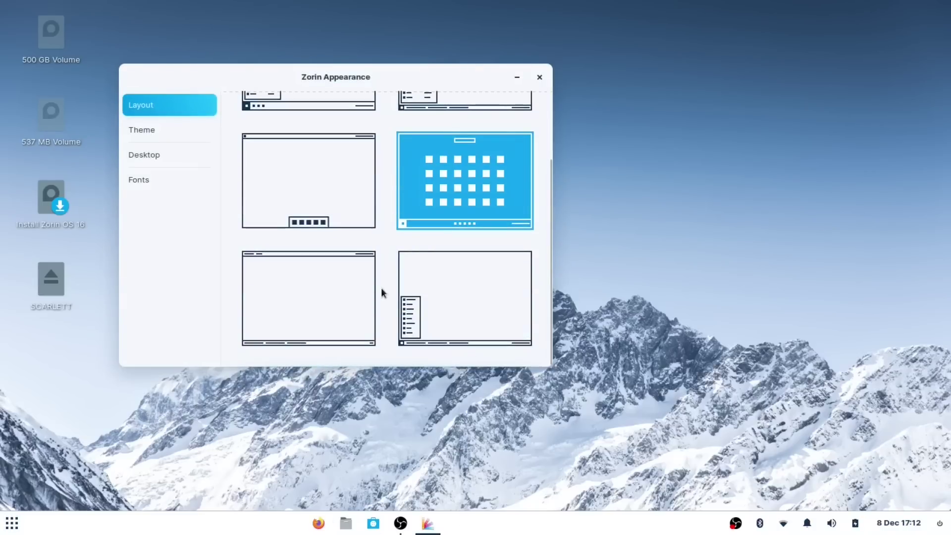
- Apply the bottom-left layout and check its Applications menu
left_click(271, 285)
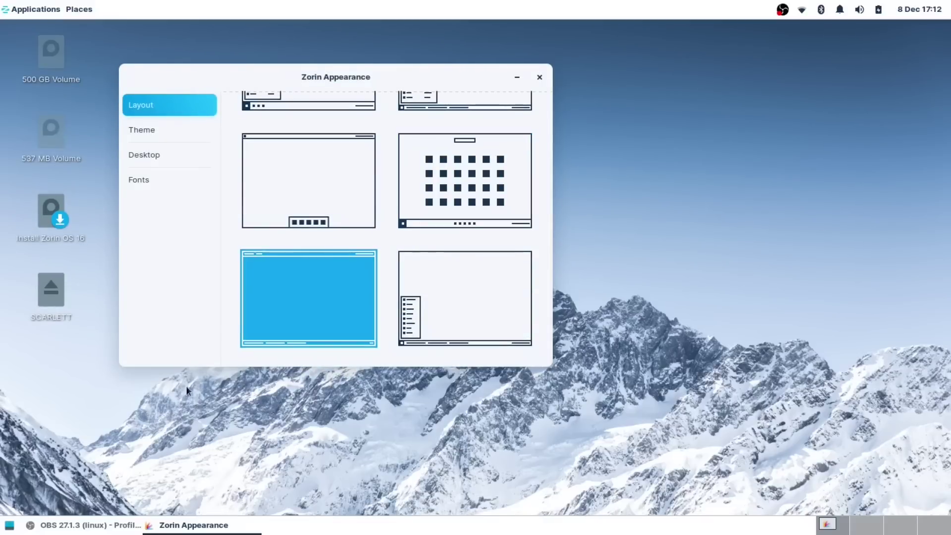
left_click(9, 7)
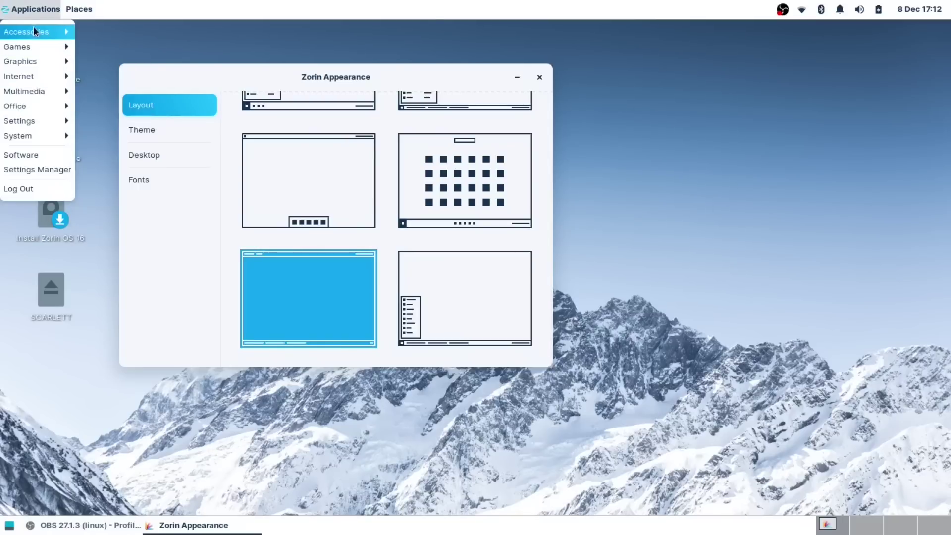
left_click(467, 305)
- Try the bottom-right layout and its menu, then the third layout, ending on the first
left_click(427, 291)
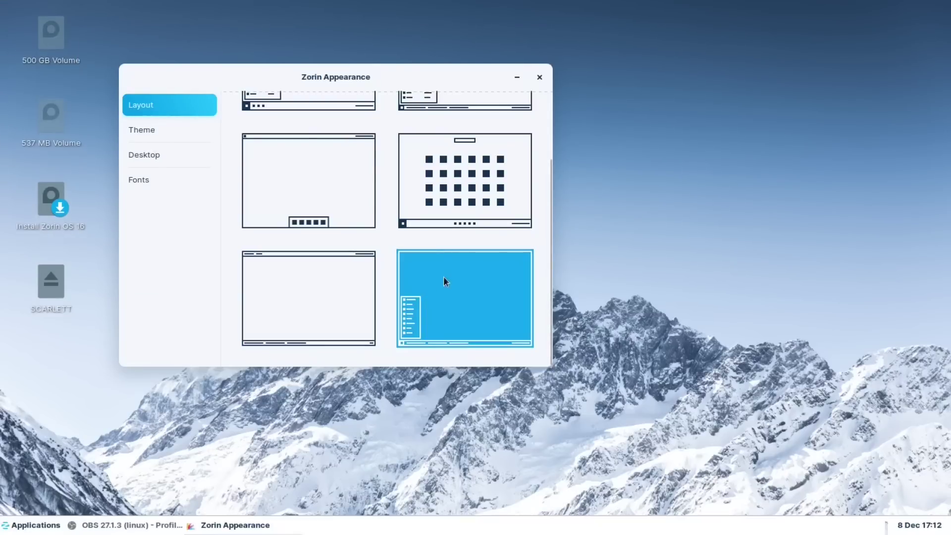
left_click(30, 525)
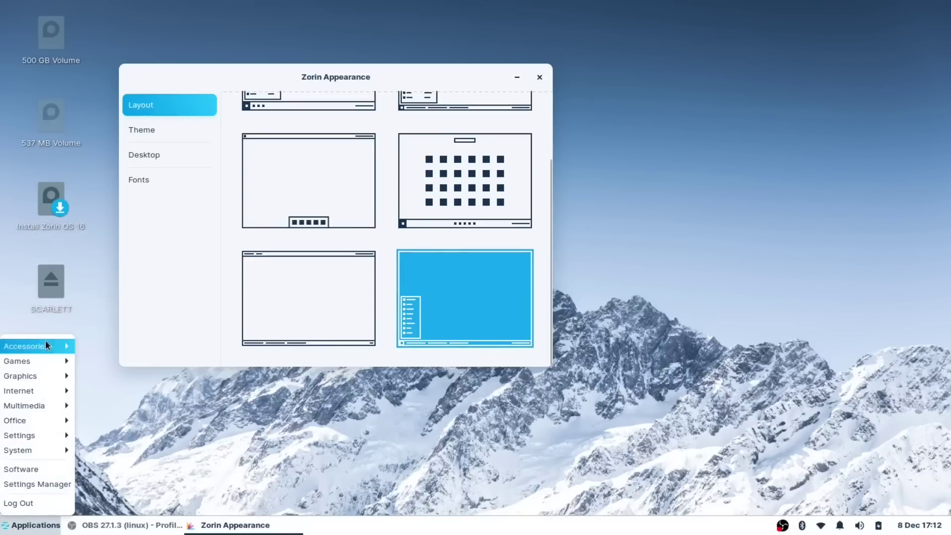
mouse_move(41, 434)
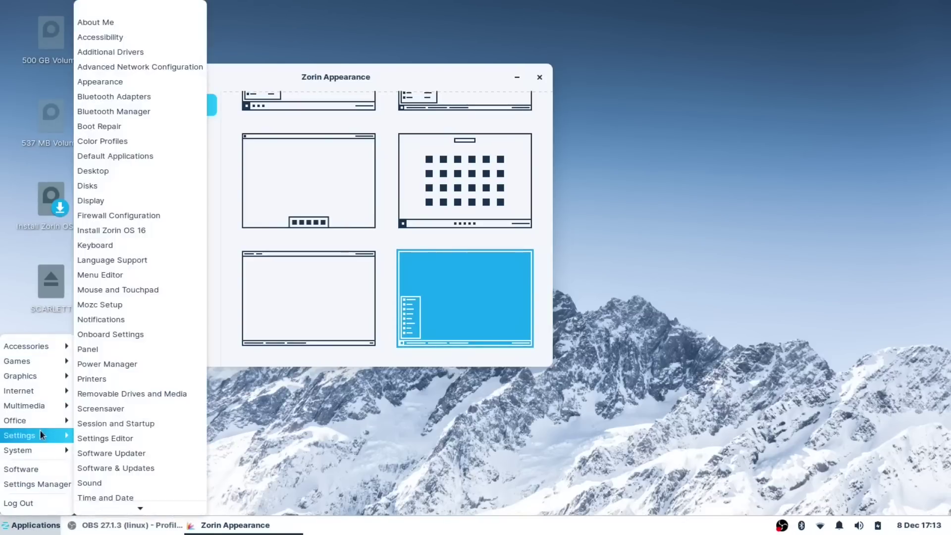
left_click(378, 356)
scroll(378, 356, "up", 3)
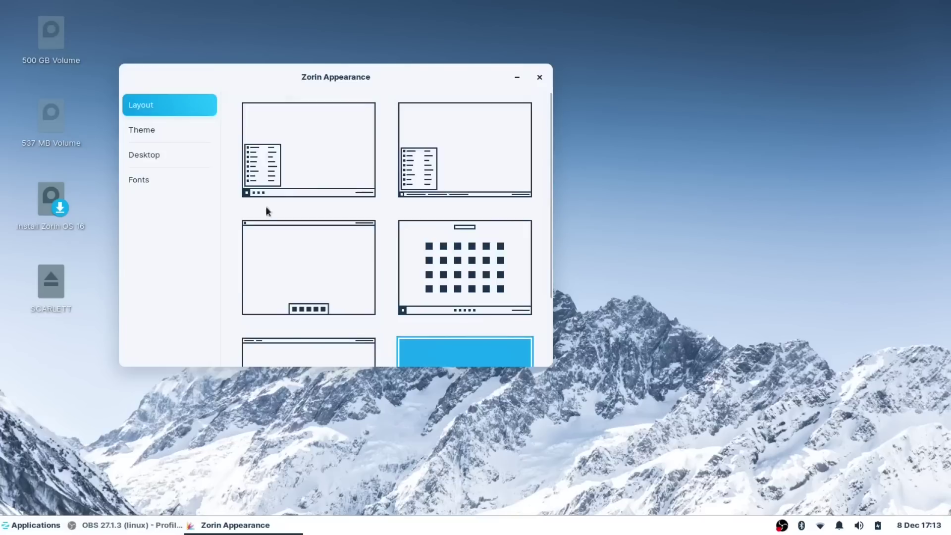
left_click(311, 279)
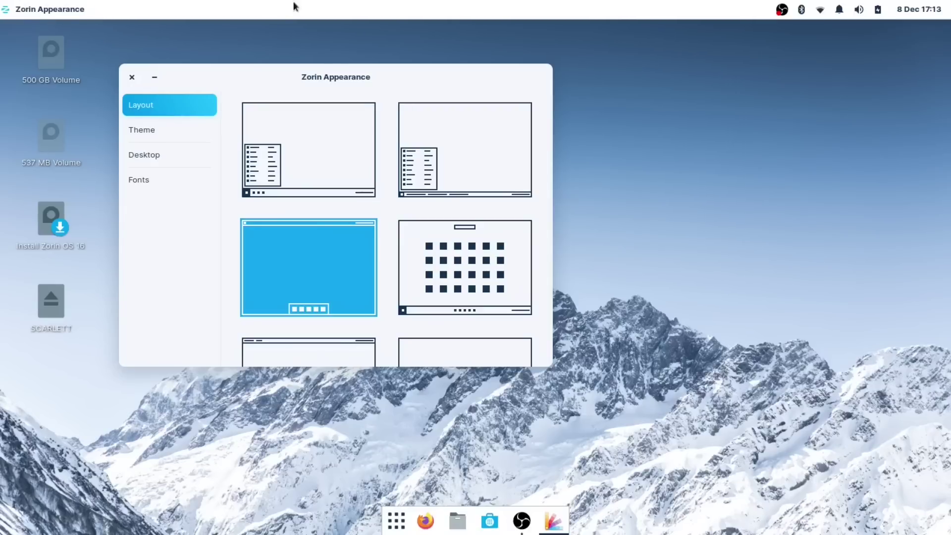
left_click(304, 150)
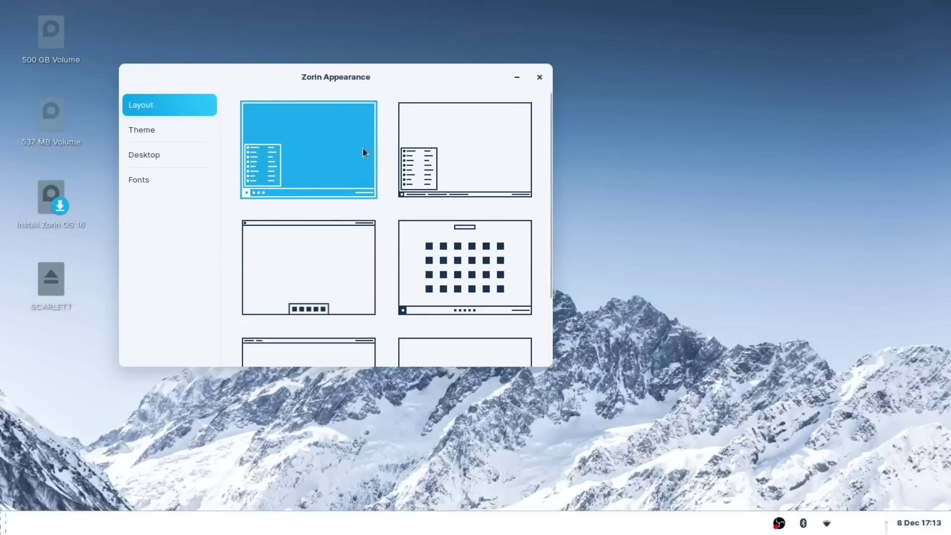
- Apply the app-grid layout with the dark Background theme and close Zorin Appearance
left_click(480, 290)
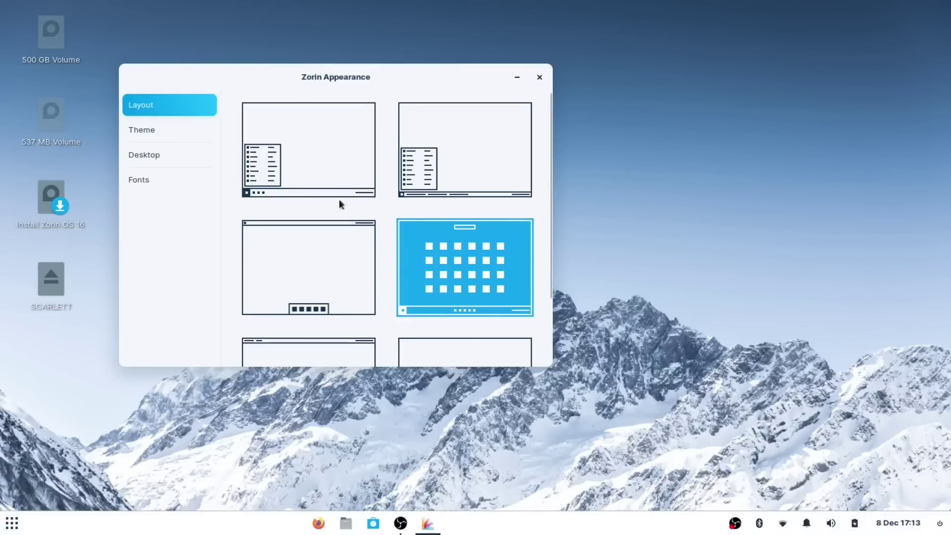
left_click(158, 128)
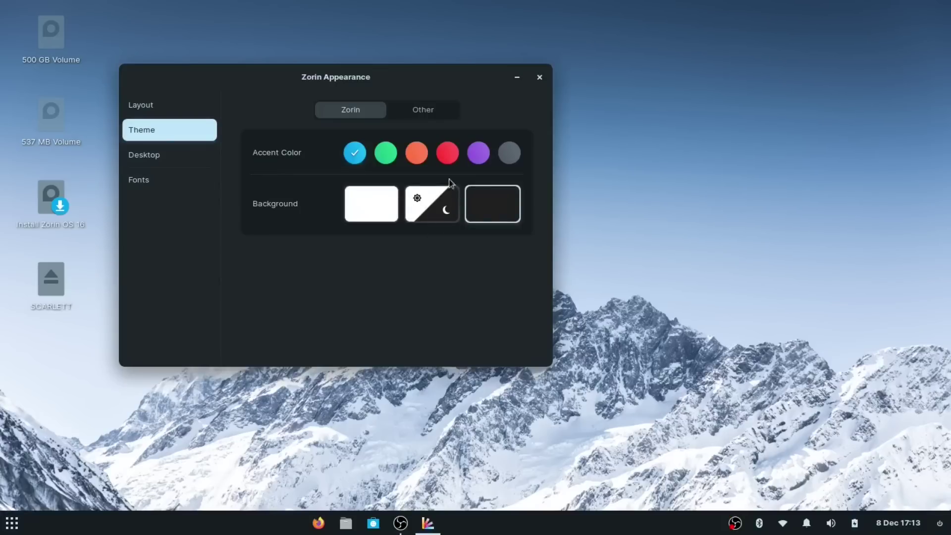
left_click(540, 78)
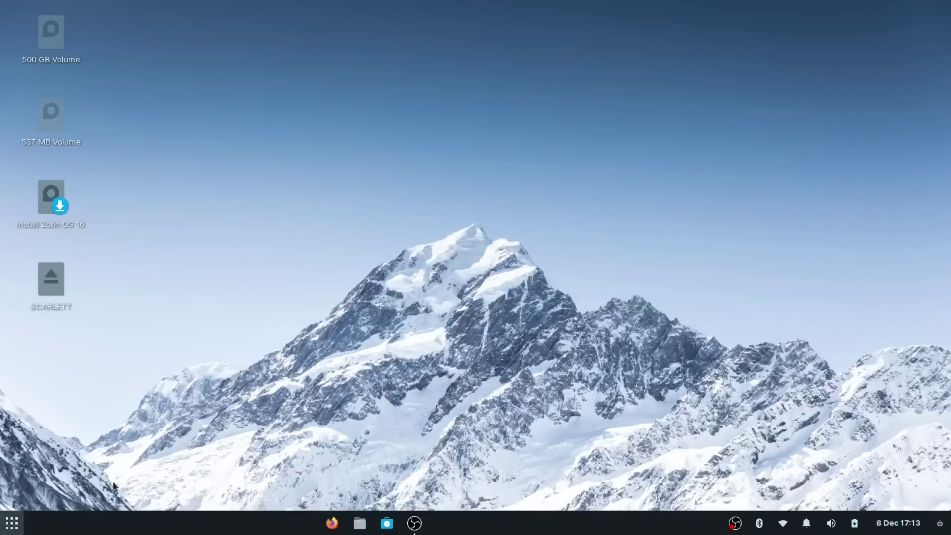
- Page through the app grid from page 1 to the last page 6, then return to page 1
key("super")
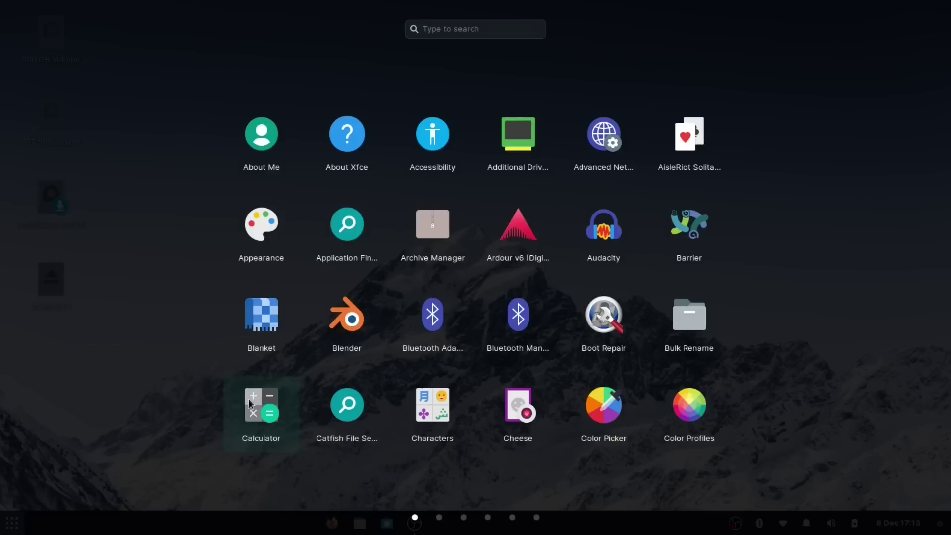
left_click(440, 519)
left_click(465, 519)
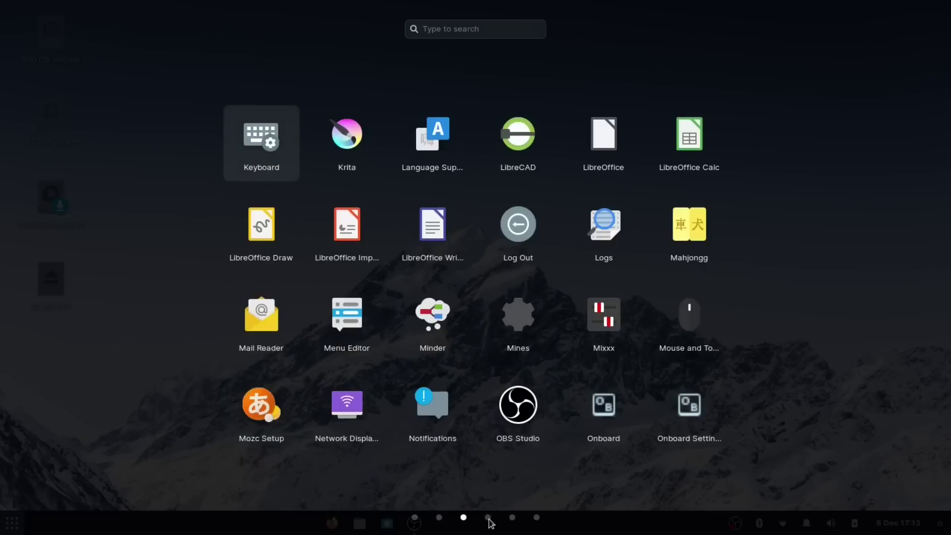
left_click(488, 518)
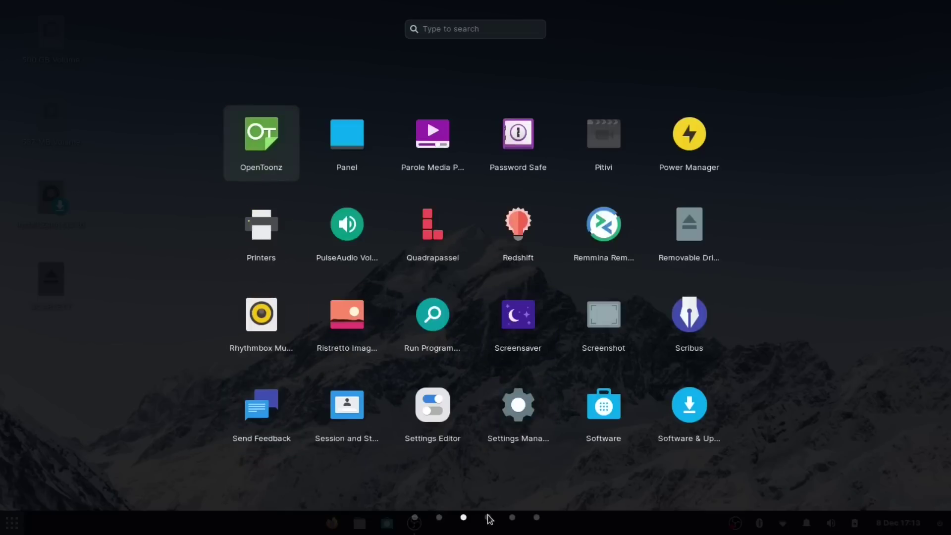
left_click(513, 518)
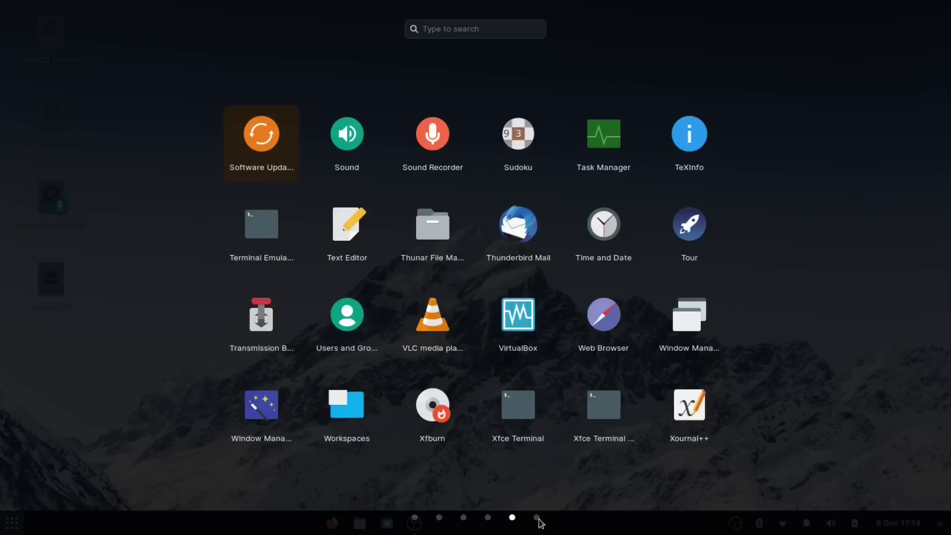
left_click(539, 520)
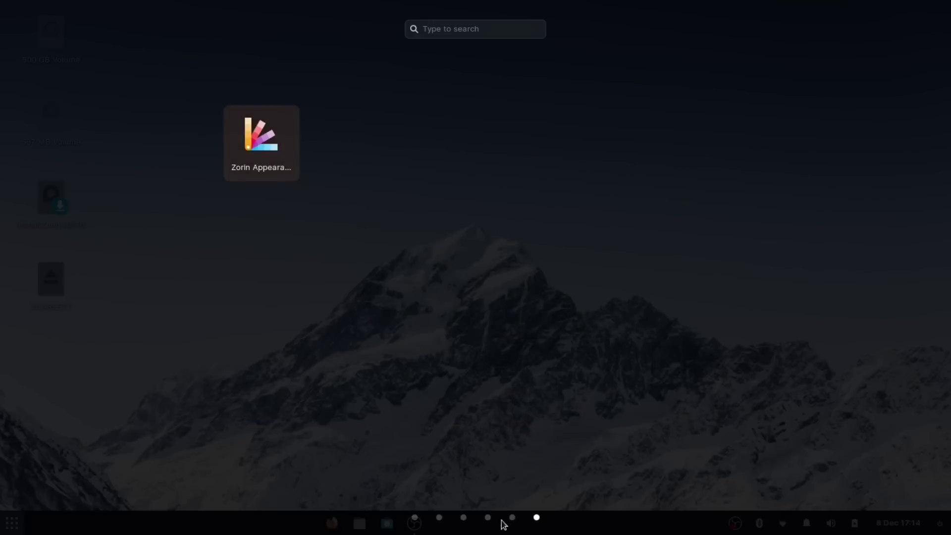
left_click(415, 518)
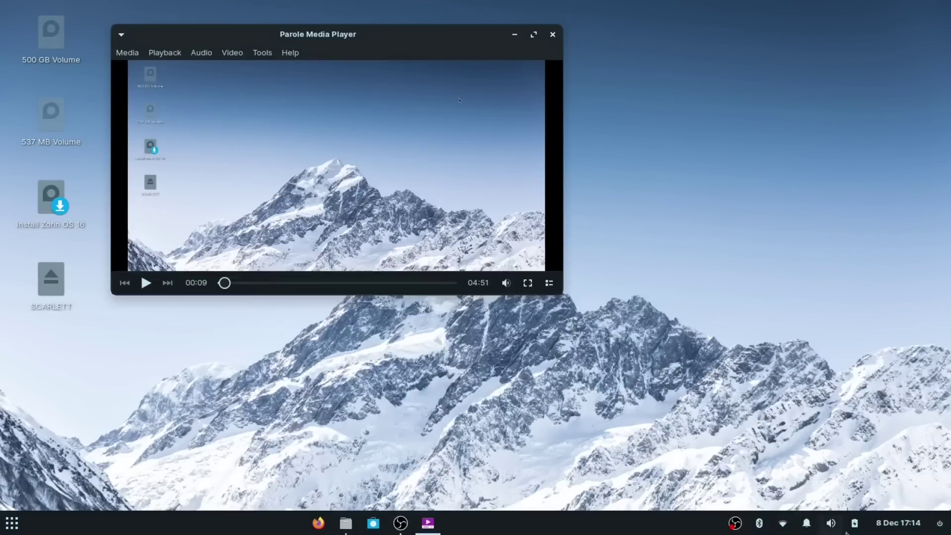
- Review both audio output rows' device choices, keep Scarlett Solo USB, and close the sound panel
left_click(831, 523)
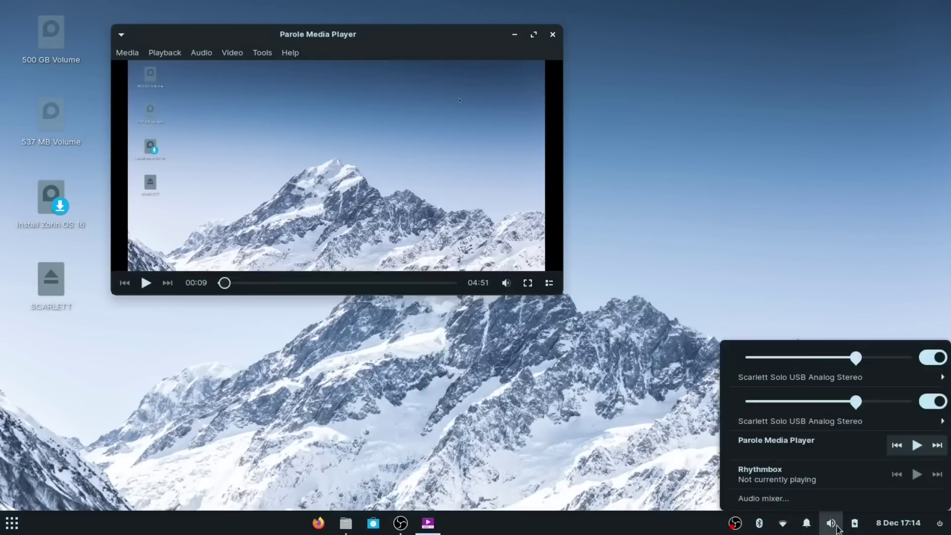
left_click(937, 381)
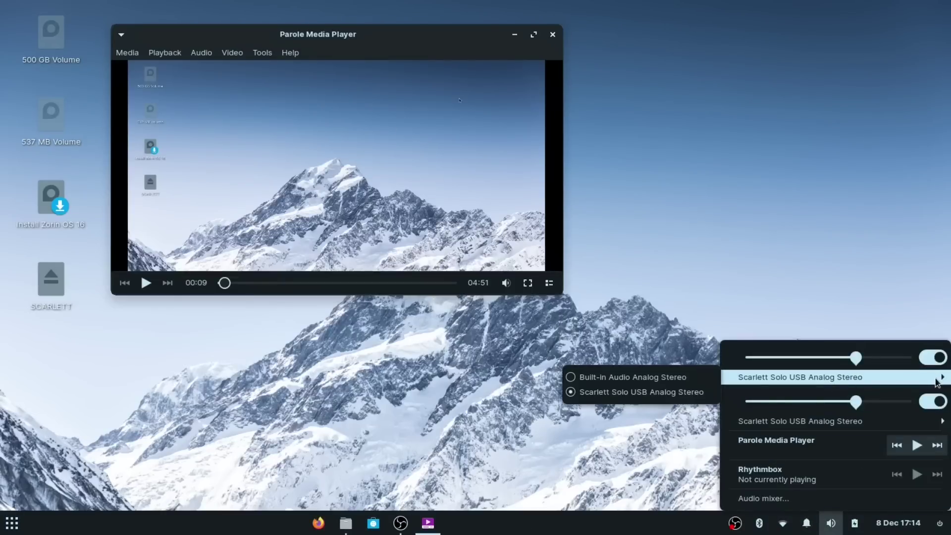
left_click(749, 416)
left_click(664, 435)
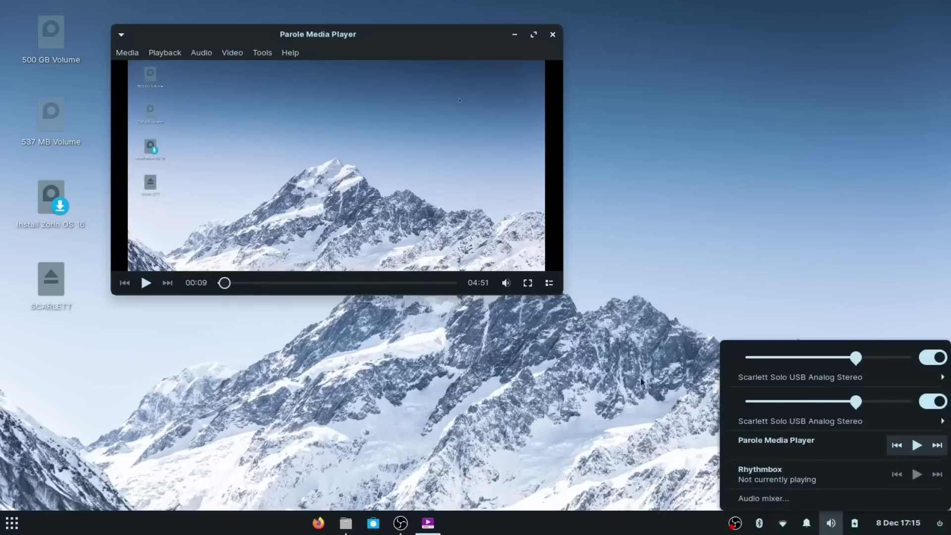
left_click(544, 303)
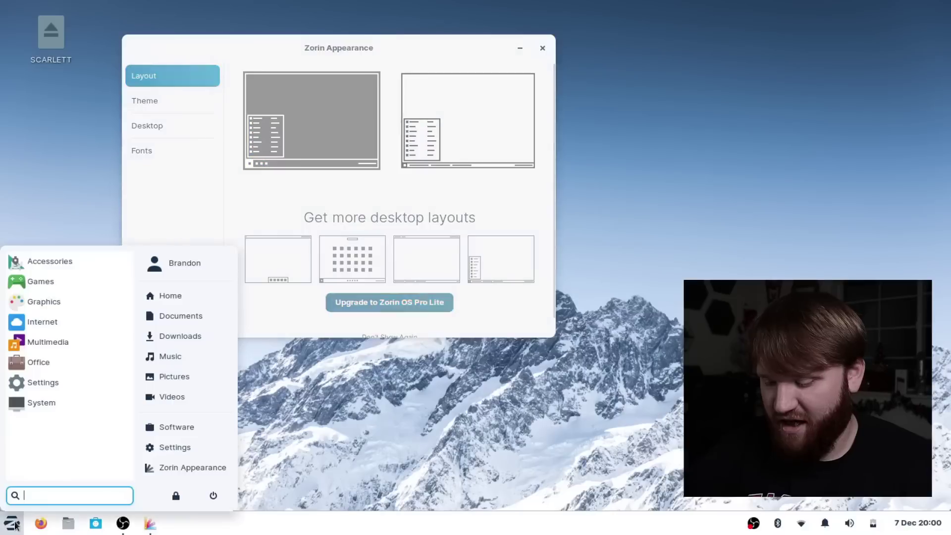
- Search 'termi' to launch the terminal and run neofetch
type("termi")
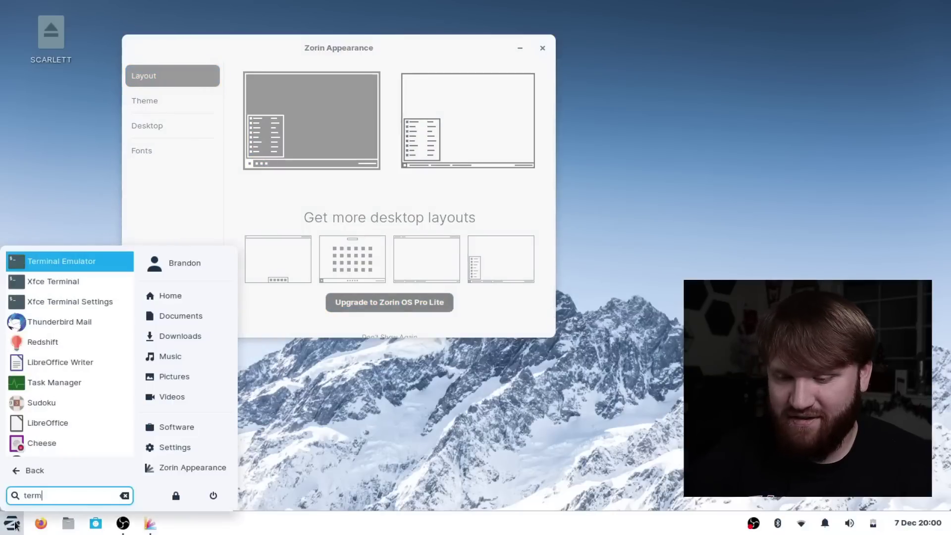
left_click(13, 524)
type("neofetch")
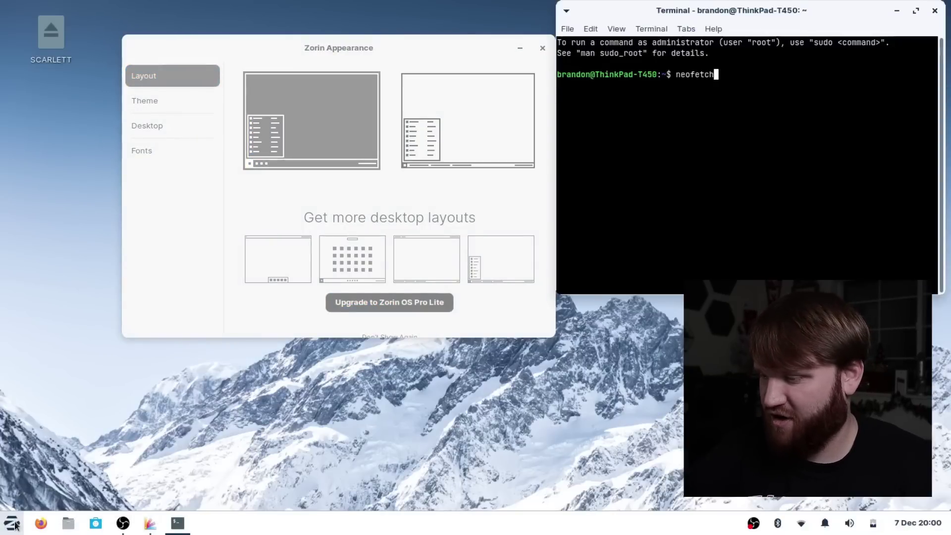
key("Return")
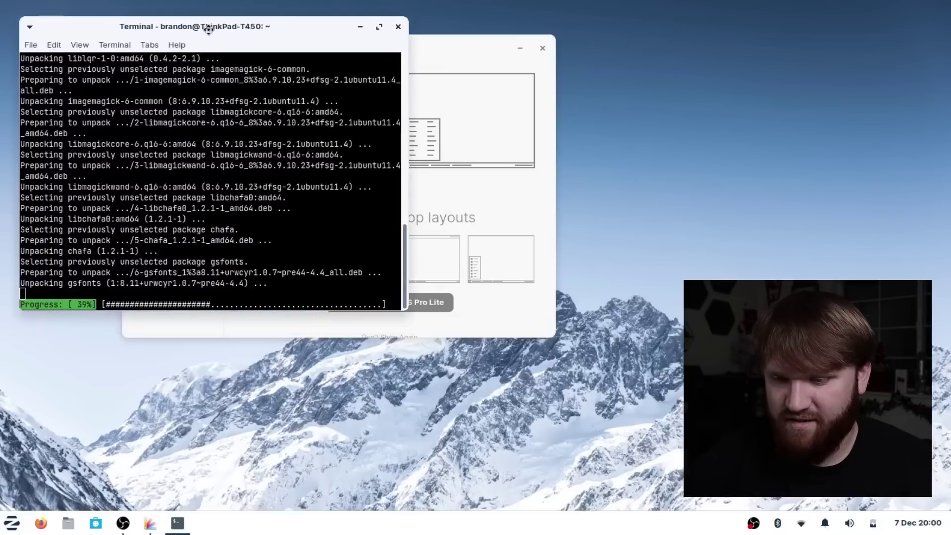
left_click_drag(209, 30, 201, 21)
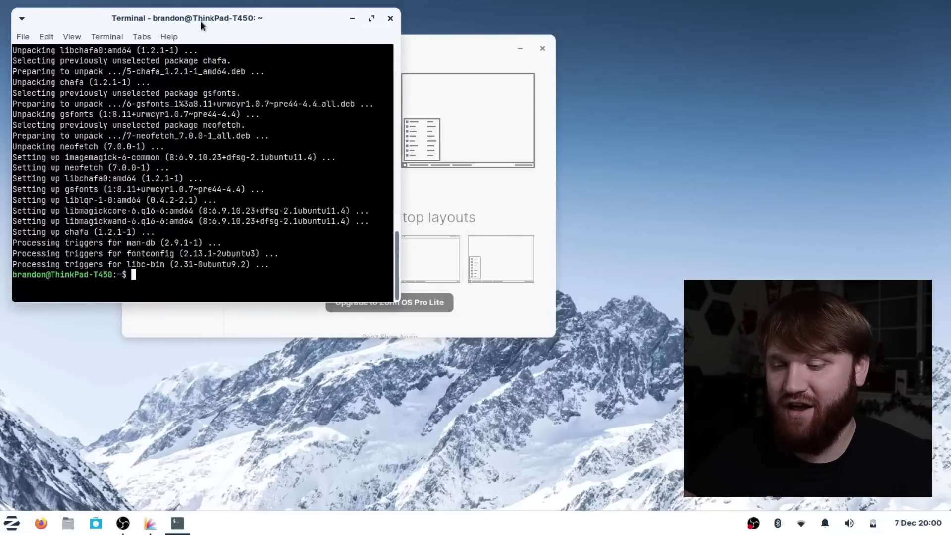
- Rerun neofetch to show the Zorin OS 16 summary, enlarge the text, then close the terminal
type("neofetch")
key("Return")
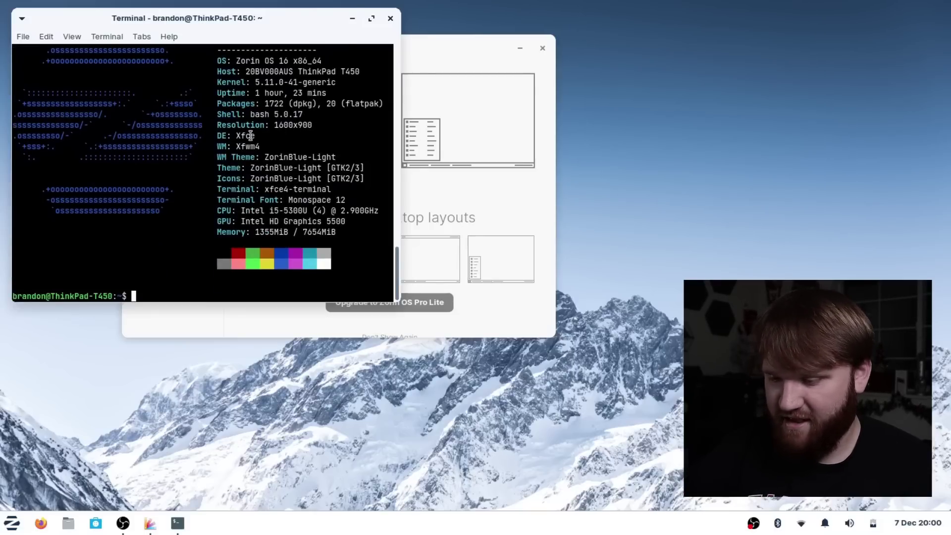
key("ctrl+plus")
key("ctrl+plus")
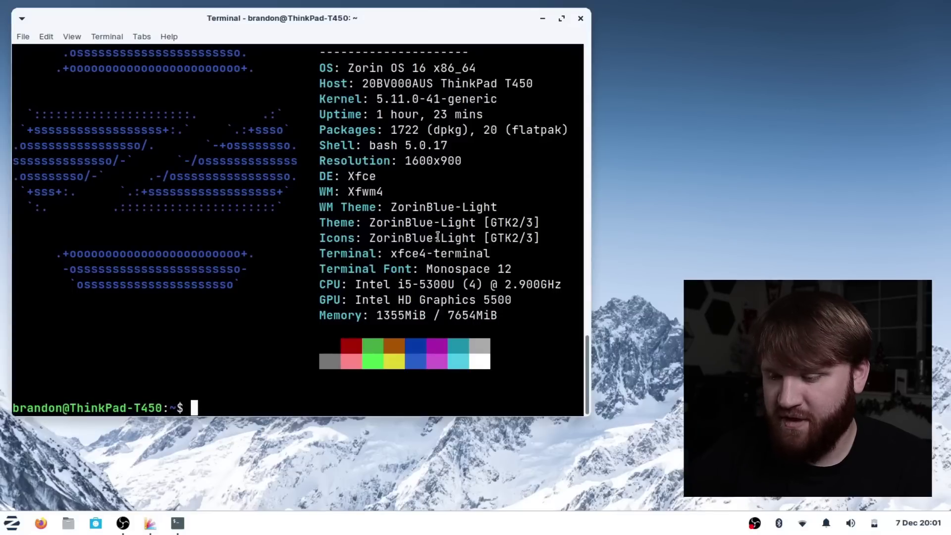
left_click(582, 19)
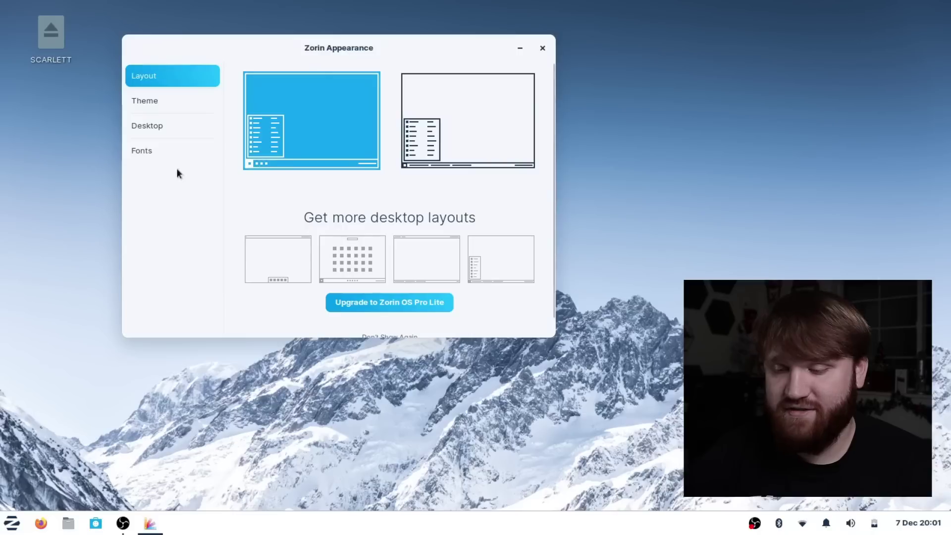
- Switch Zorin Appearance's theme to a dark background with a purple accent colour
left_click(152, 102)
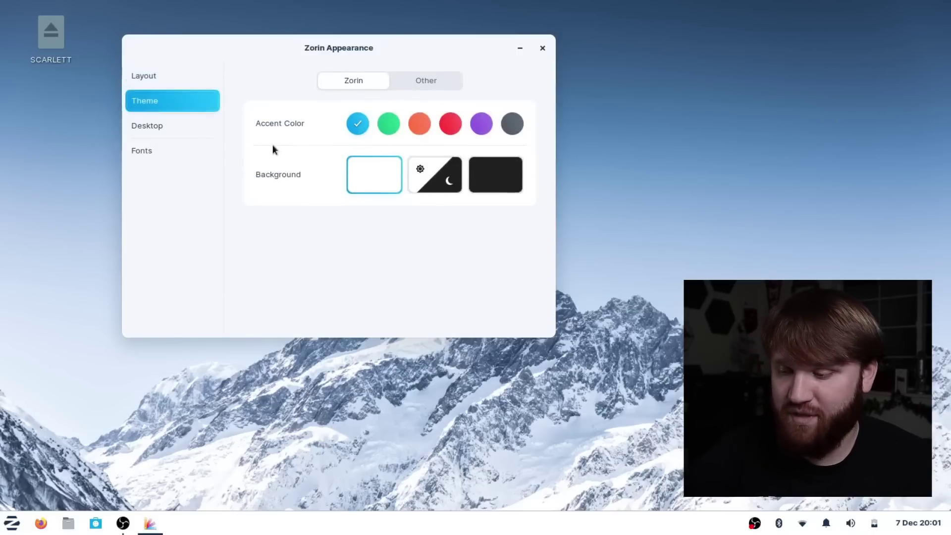
left_click(498, 183)
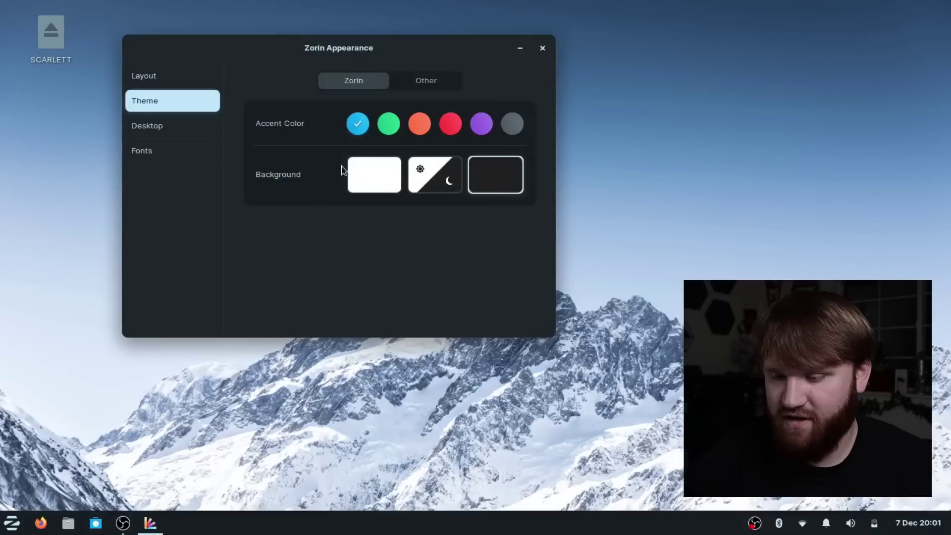
left_click(478, 125)
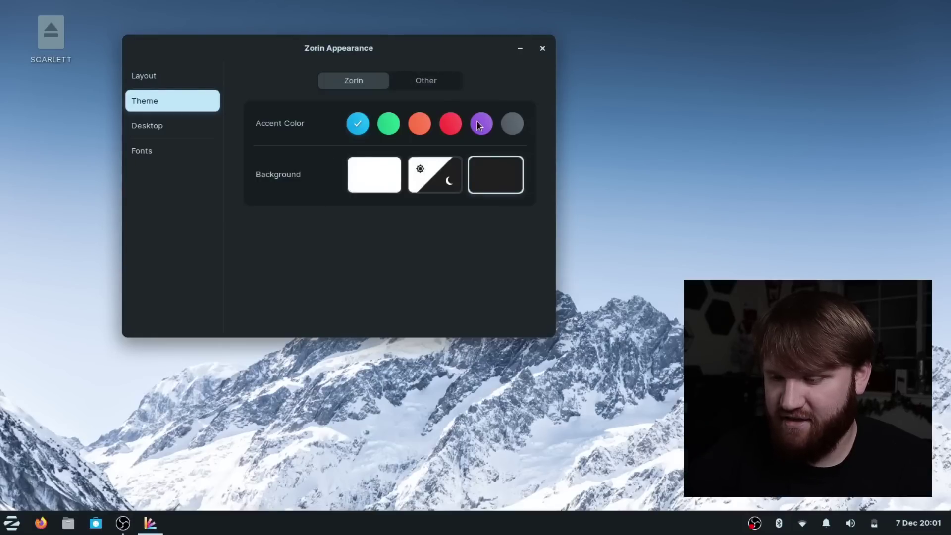
- Look over the Desktop and Fonts settings, then close Zorin Appearance
left_click(175, 128)
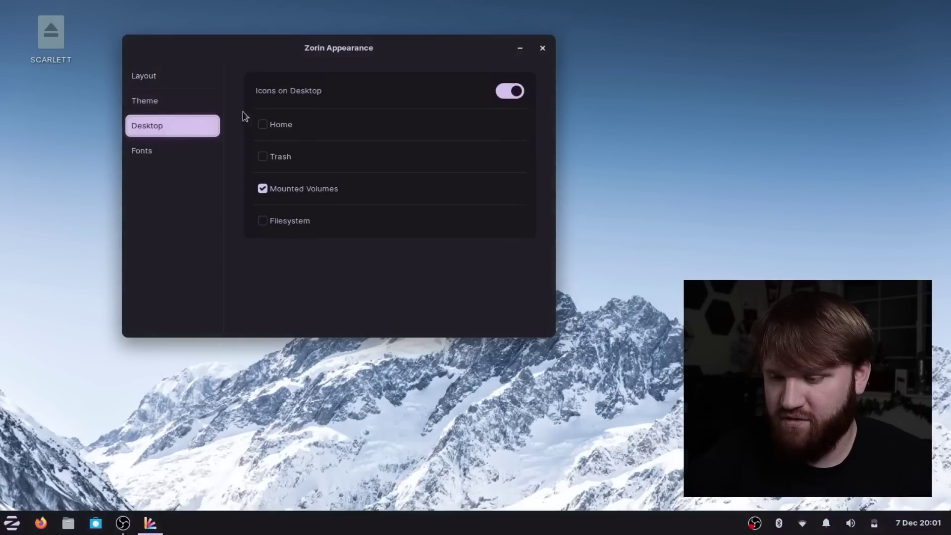
left_click(159, 151)
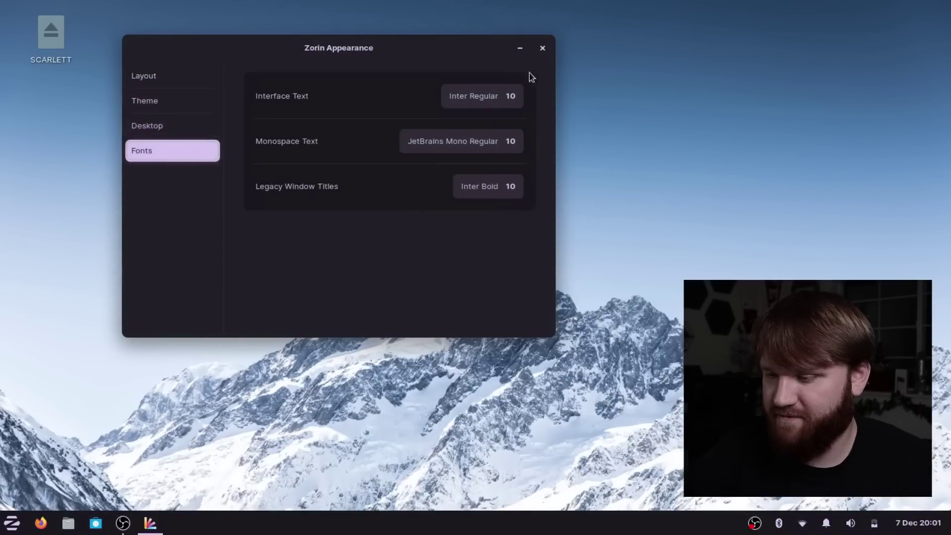
left_click(541, 49)
- Open and dismiss the desktop context menu, then the start menu
right_click(303, 221)
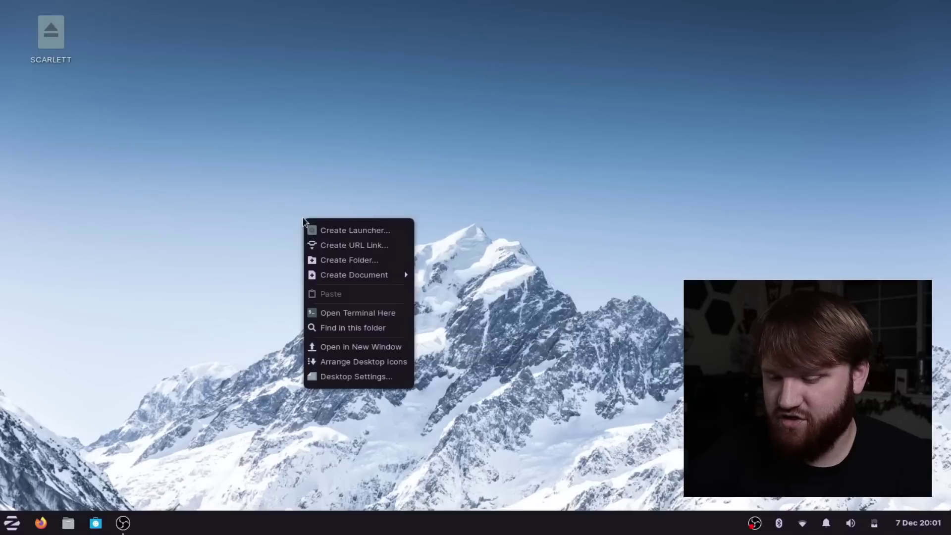
left_click(182, 288)
left_click(21, 528)
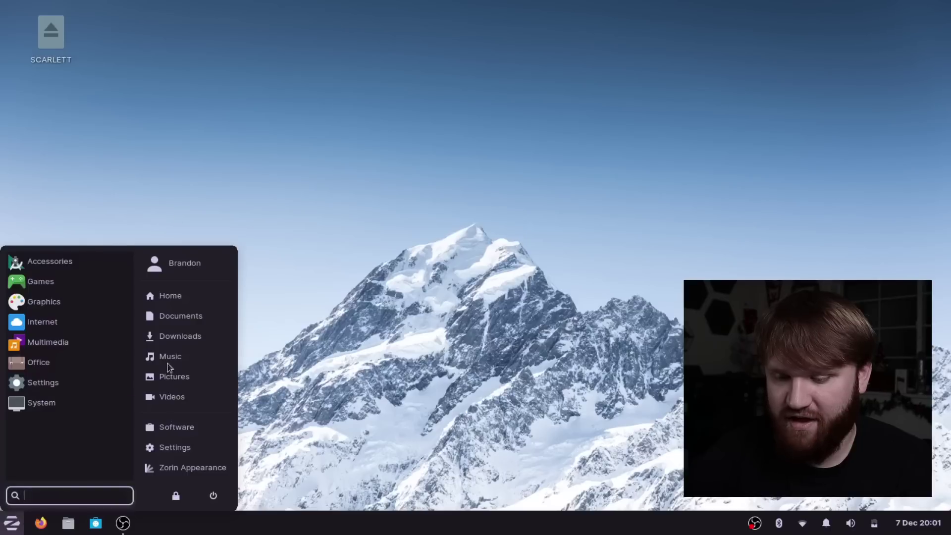
left_click(200, 226)
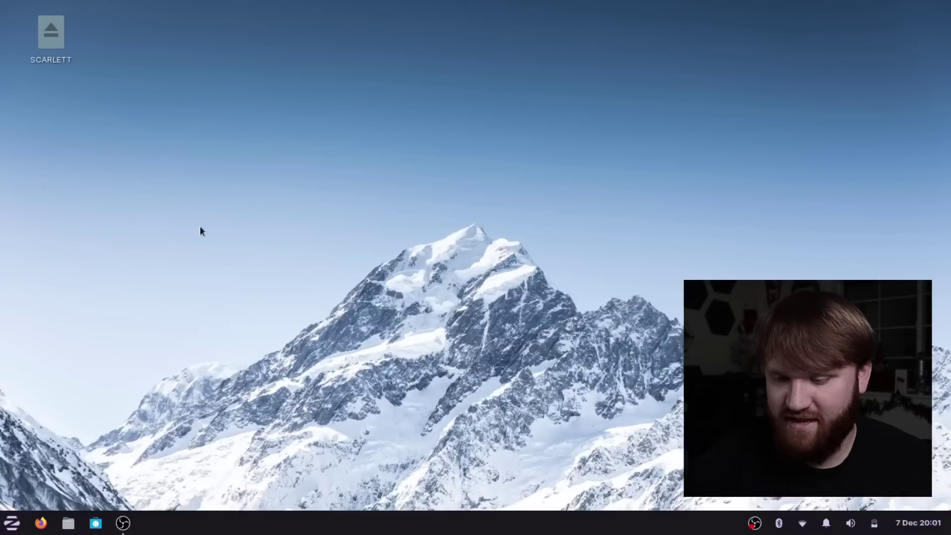
- Choose Desktop Settings… from the desktop context menu to show the solid-colour, zoomed Background page
right_click(200, 226)
right_click(221, 236)
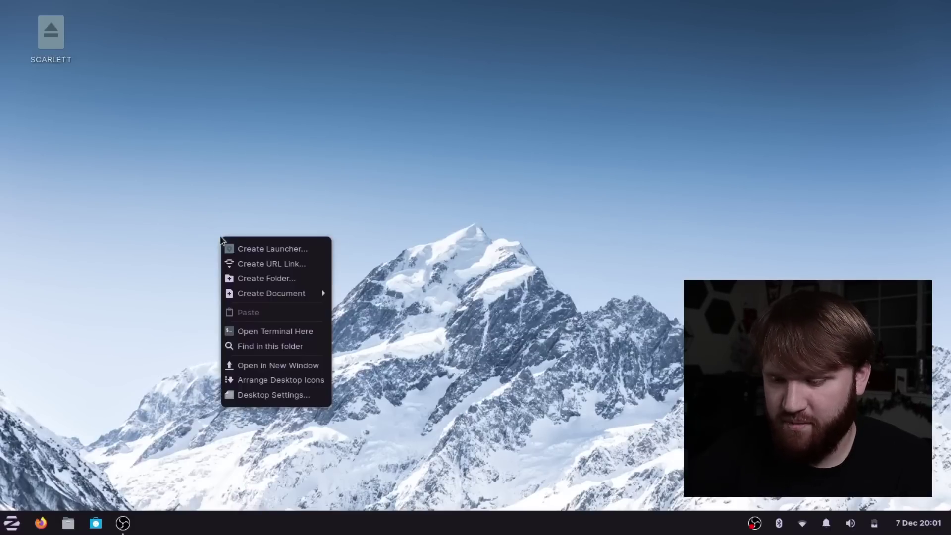
left_click(277, 395)
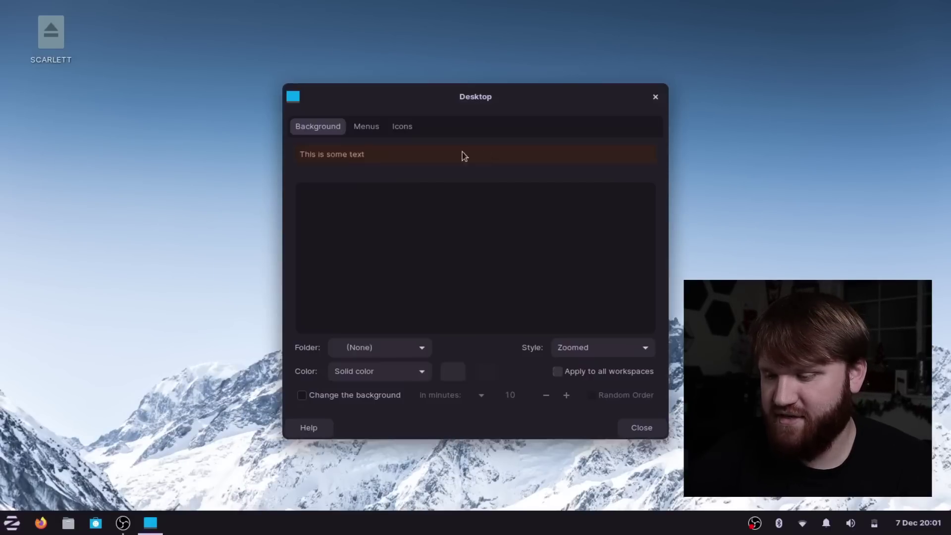